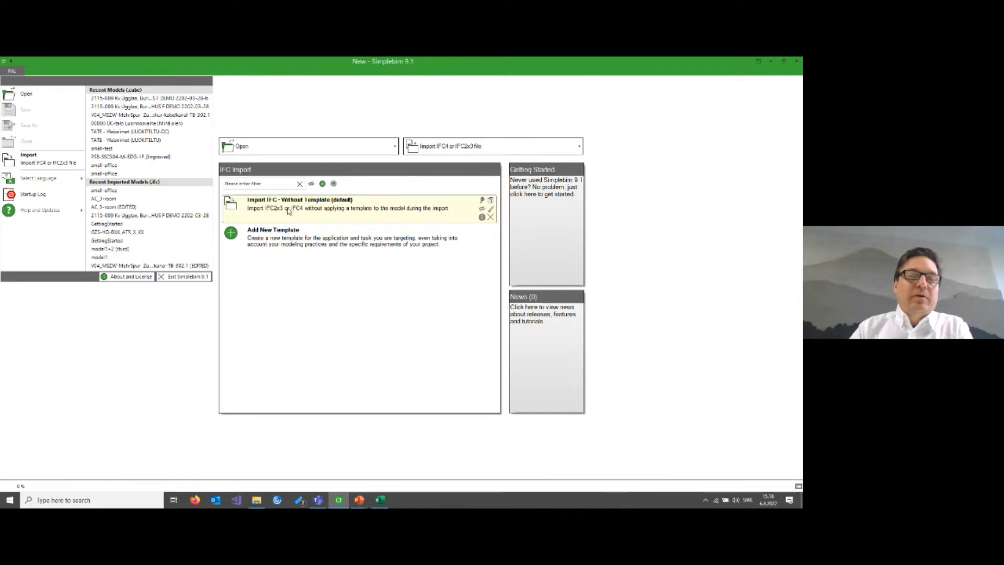
- Import small-office.ifc without applying a template
left_click(441, 145)
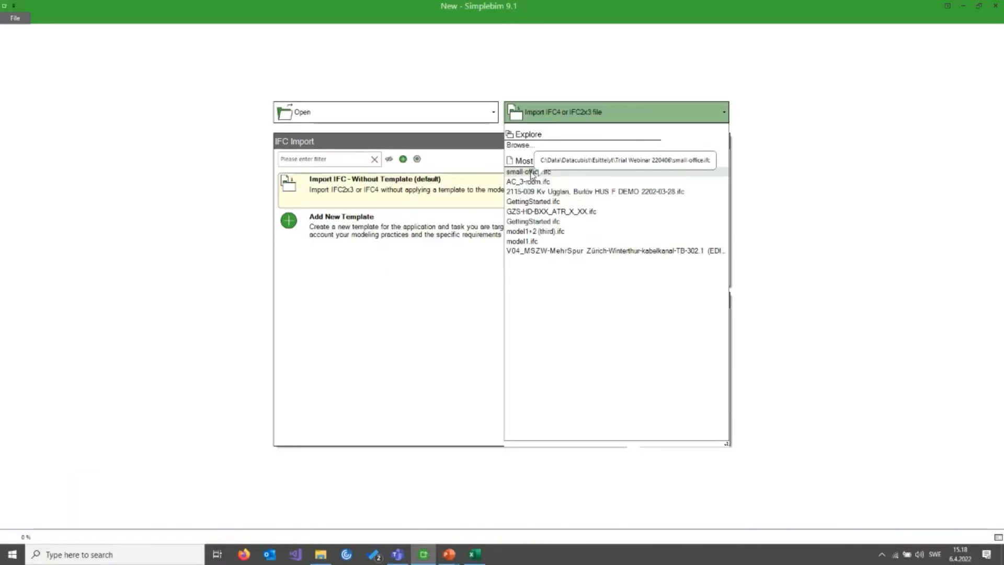
left_click(532, 174)
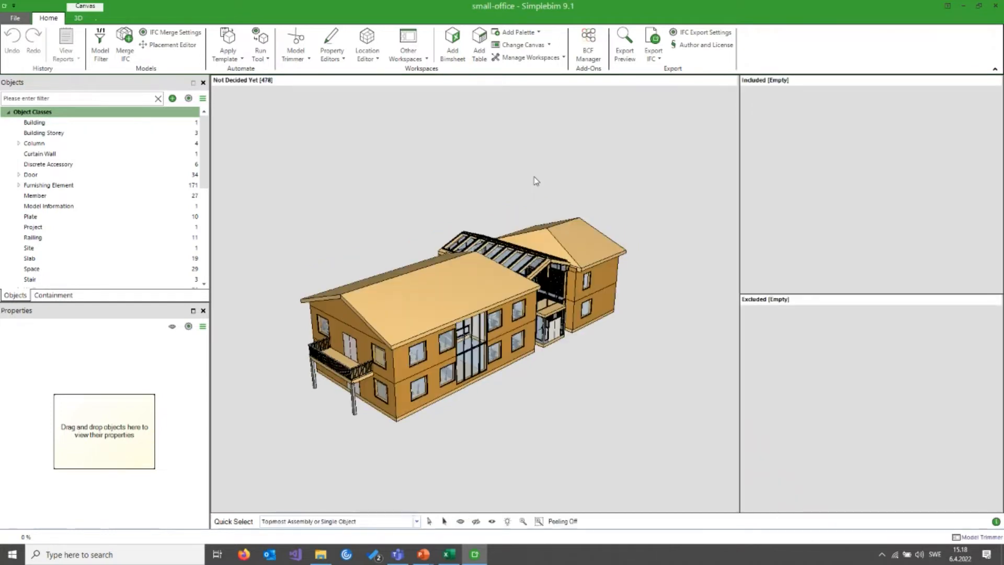
- Examine the roof slab and the facade objects of the office building in the undecided model view
left_click(448, 297)
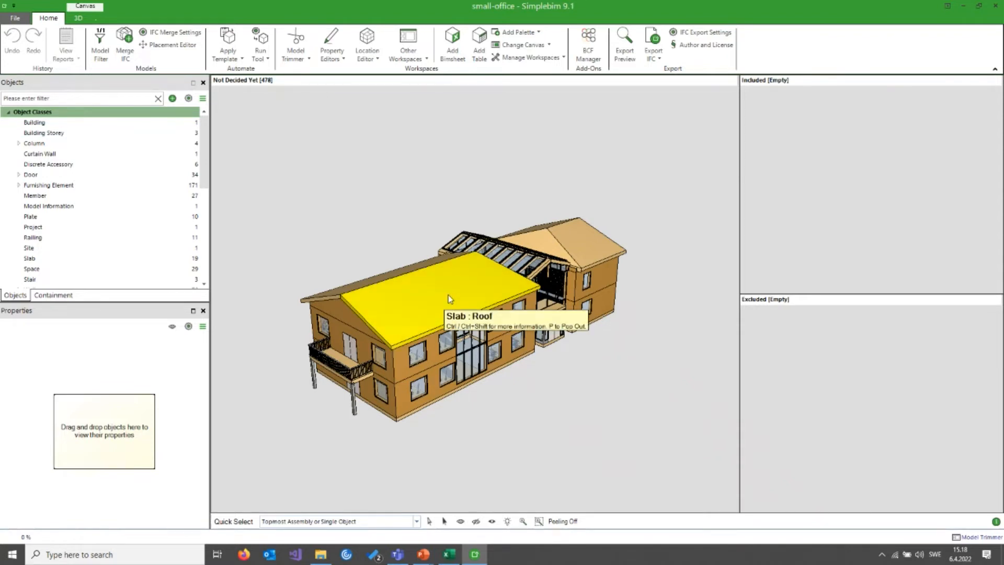
left_click(467, 329)
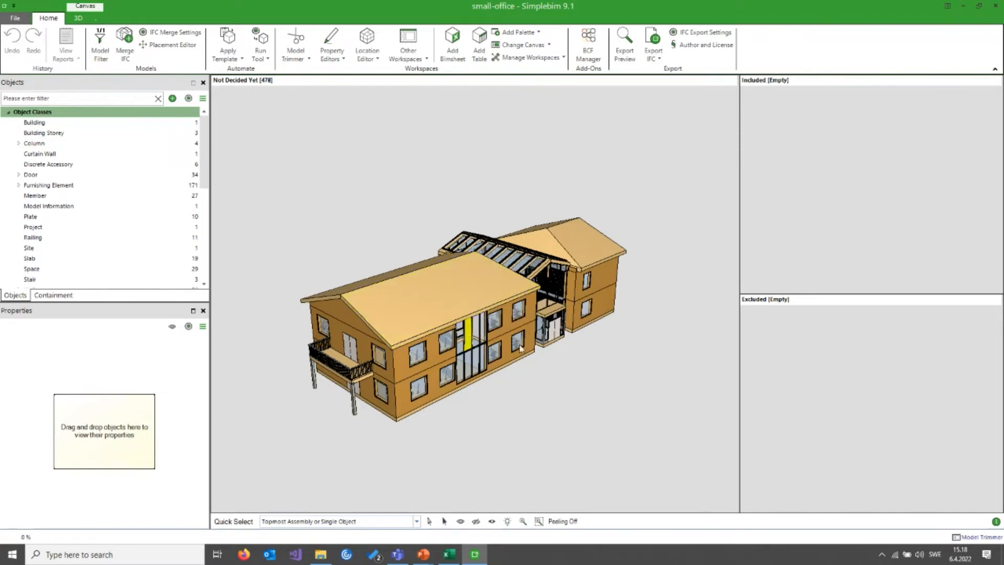
left_click(475, 333)
left_click(438, 319)
left_click(467, 306)
left_click(477, 304)
left_click(554, 368)
left_click(554, 329)
left_click(997, 523)
left_click(996, 523)
left_click(996, 523)
- Include the large front roof slab by moving it from Not Decided Yet to Included
left_click(466, 274)
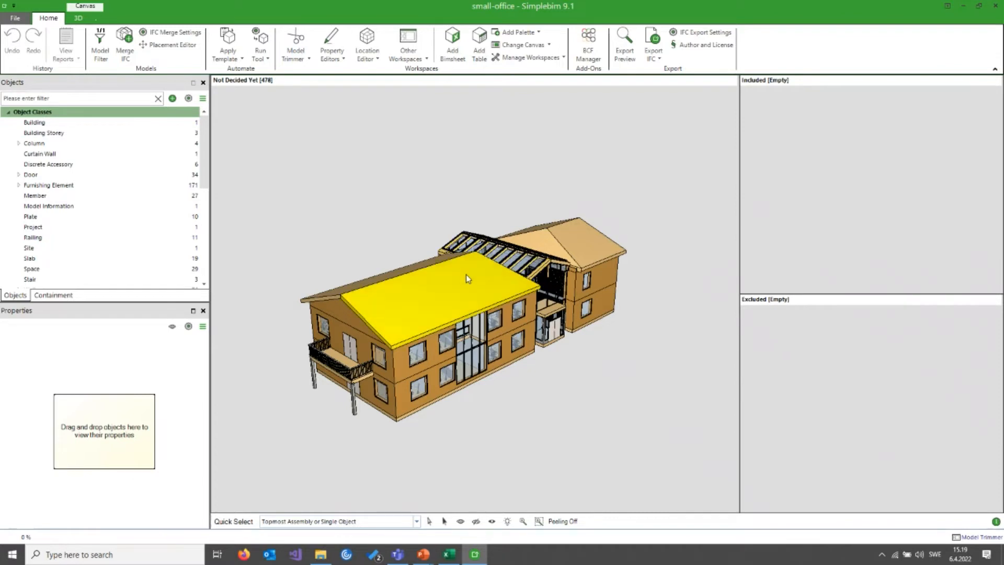
mouse_move(466, 274)
left_click_drag(463, 280, 843, 179)
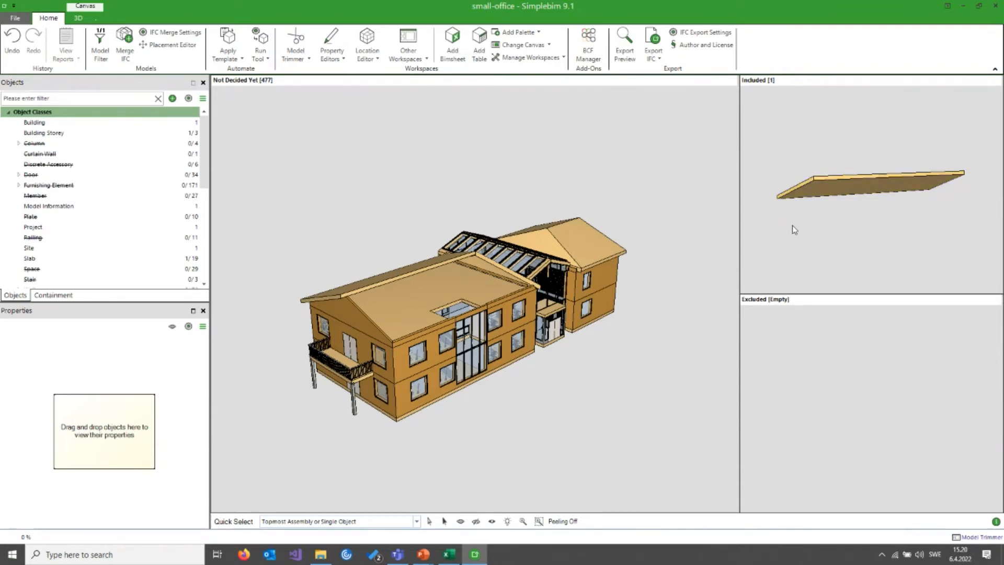
- Include all objects of the Wall class and fit the included model in its view
left_click_drag(205, 155, 209, 179)
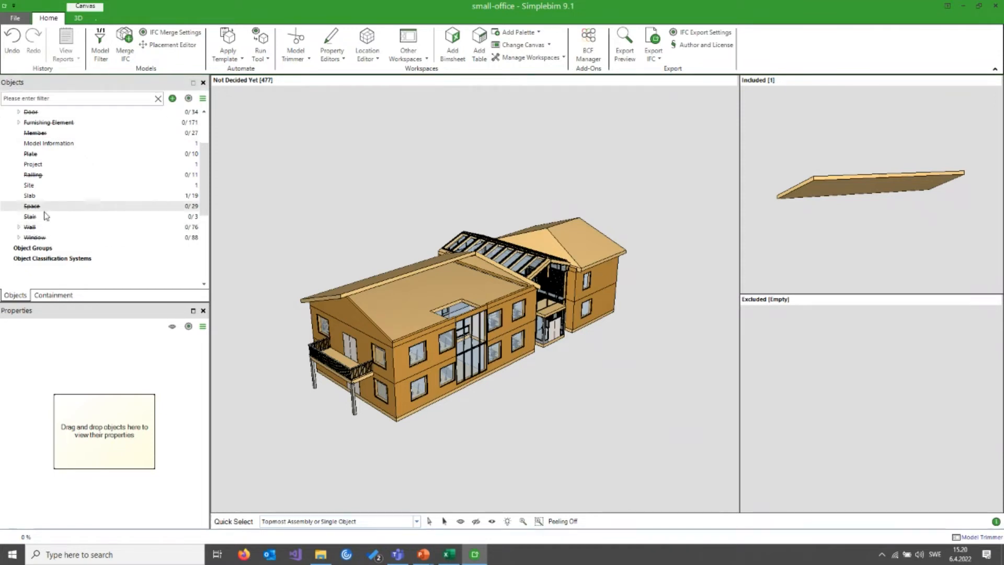
left_click_drag(30, 228, 814, 135)
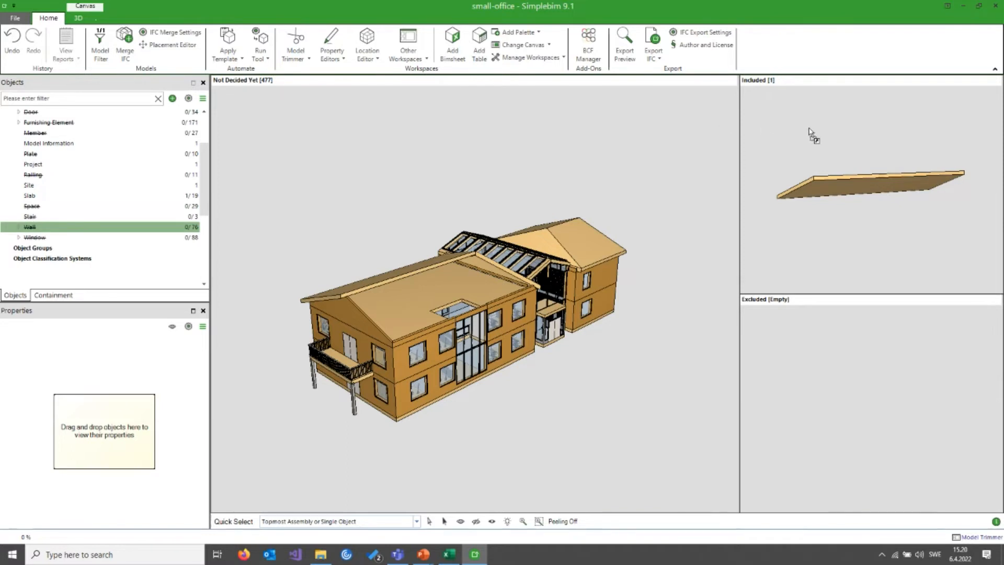
left_click(918, 212)
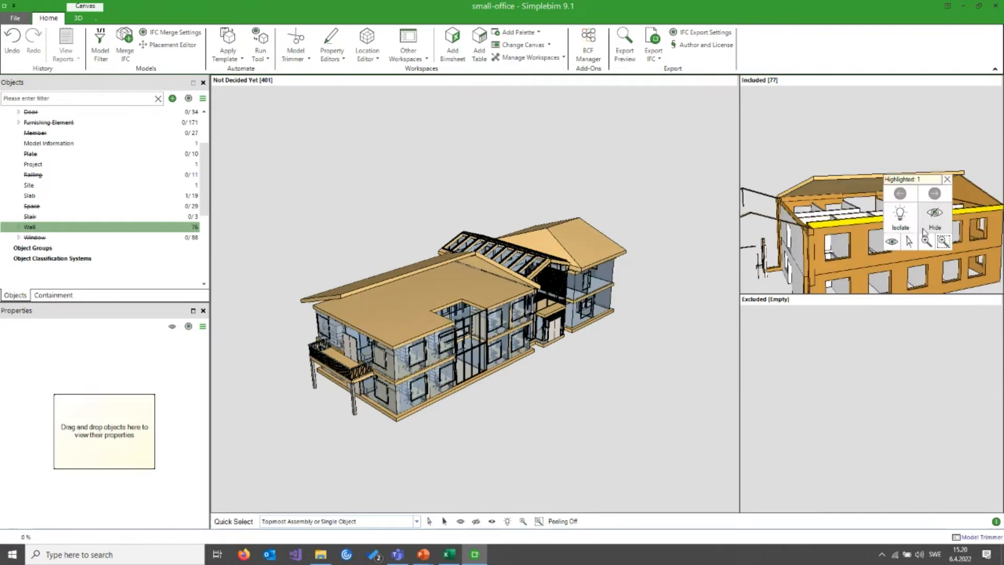
left_click(927, 242)
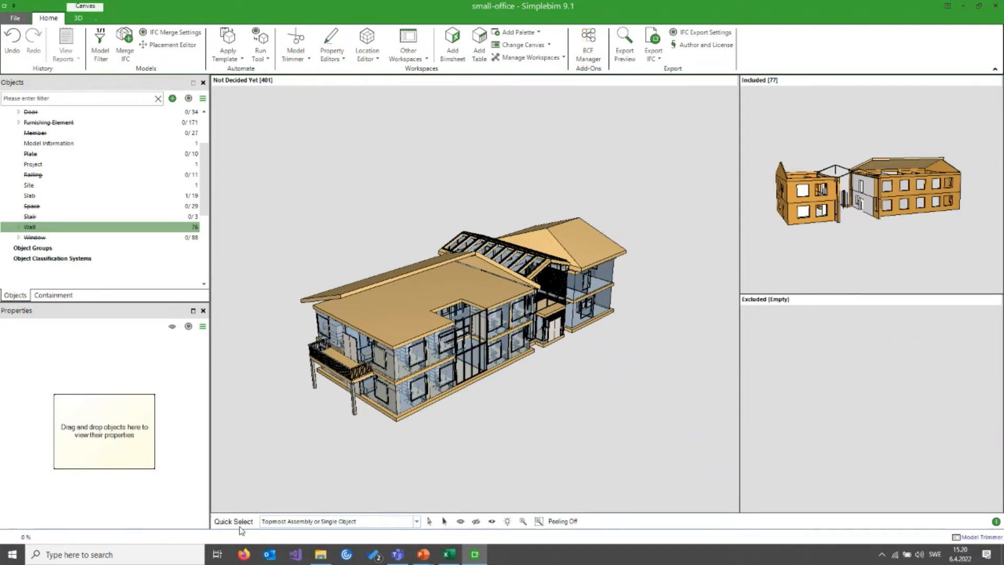
- Set Quick Select to Building Storey and include the entire 1st Floor storey
left_click(416, 522)
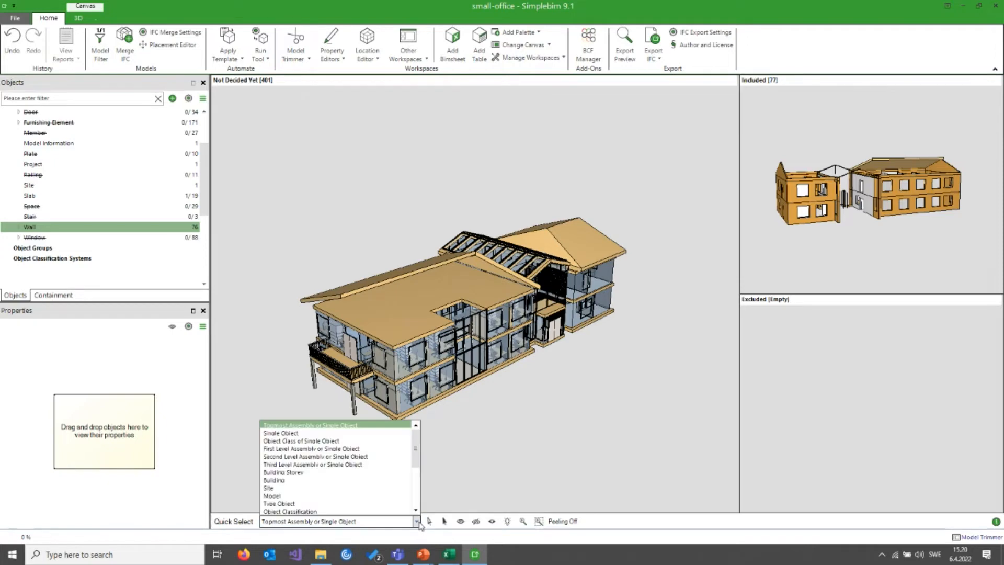
left_click_drag(420, 447, 418, 465)
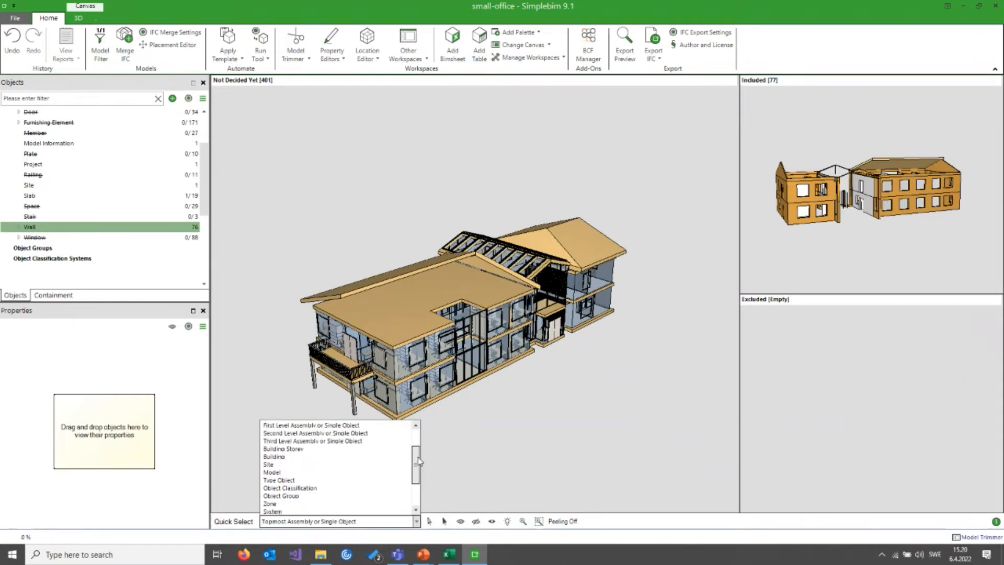
left_click(290, 451)
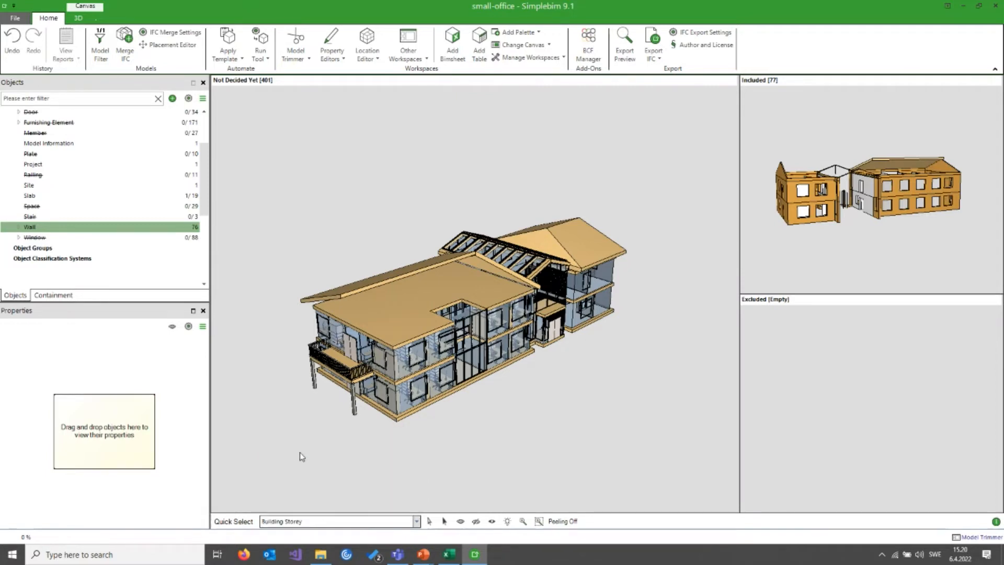
left_click(408, 366)
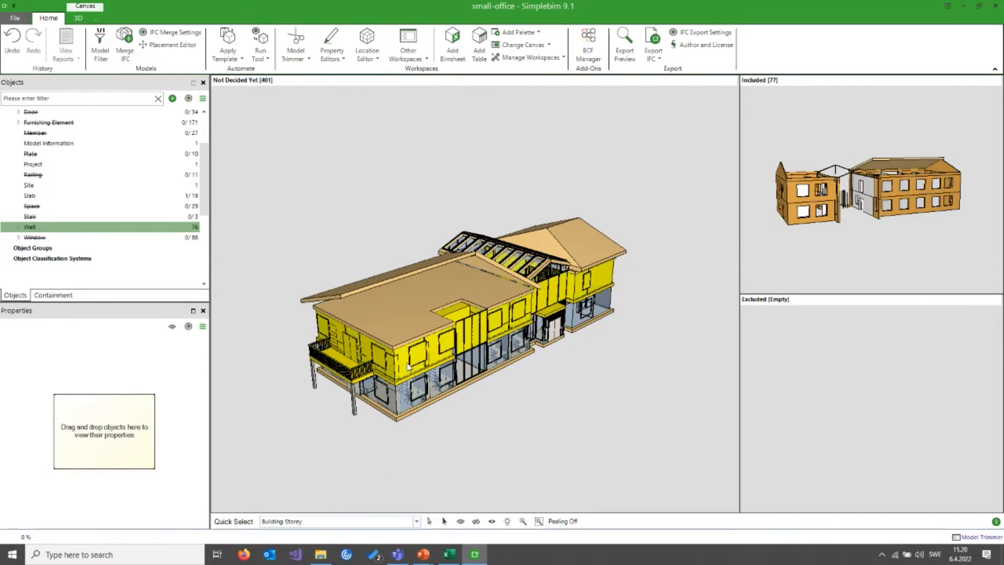
mouse_move(408, 366)
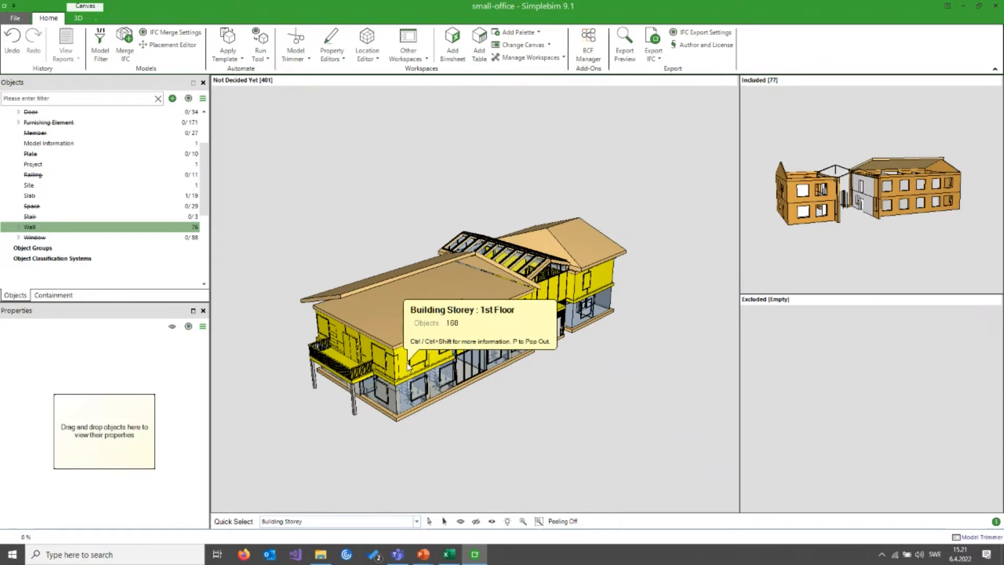
left_click_drag(409, 360, 845, 248)
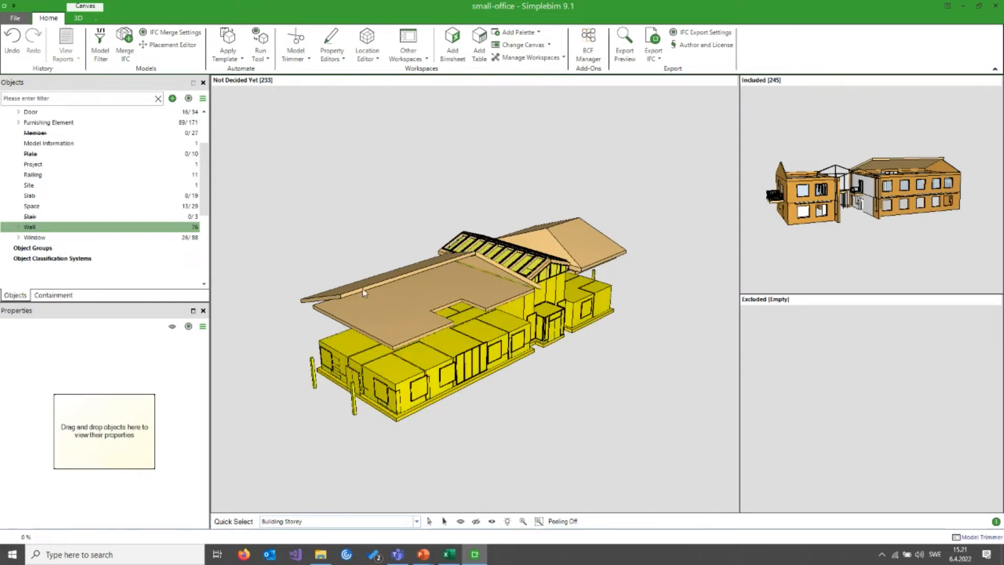
- Color the undecided Roof storey green (#47AC65) and make it about half transparent
mouse_move(375, 285)
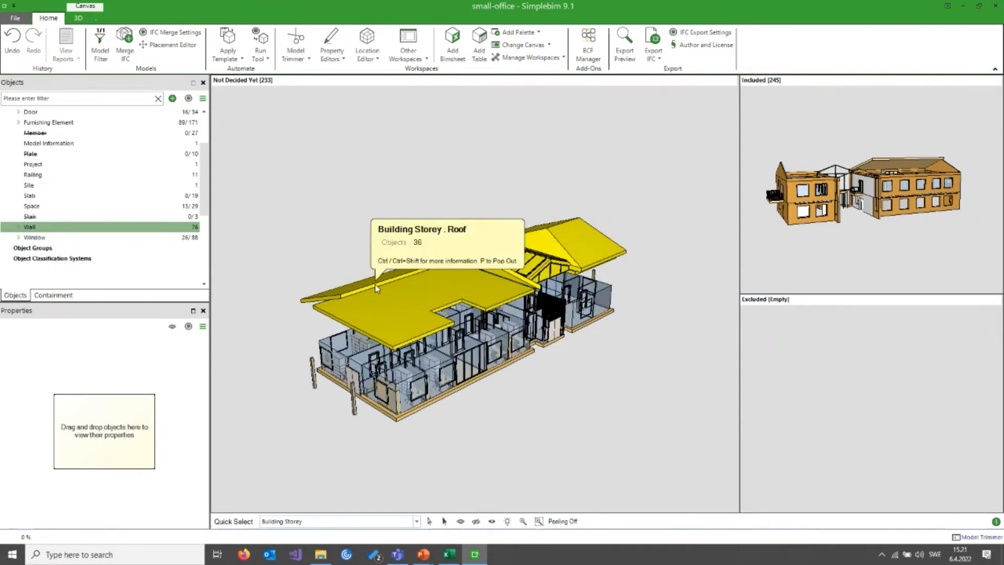
left_click(375, 287)
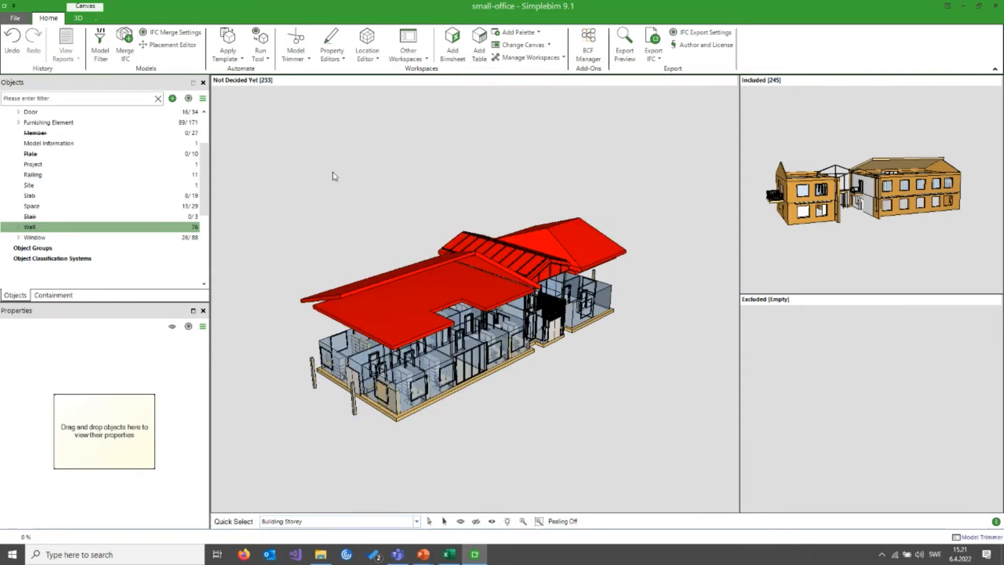
left_click(80, 19)
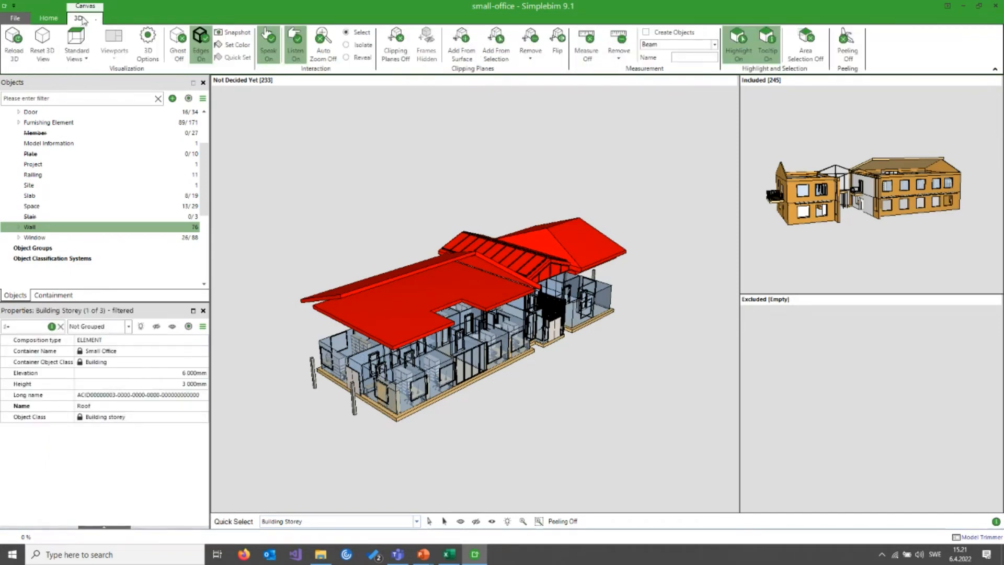
left_click(235, 45)
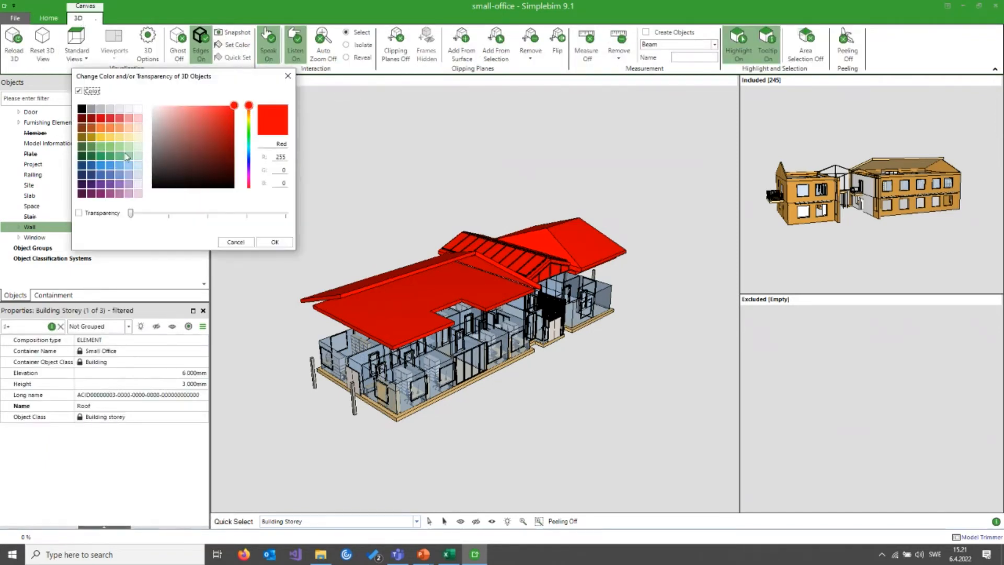
left_click(110, 155)
left_click(86, 213)
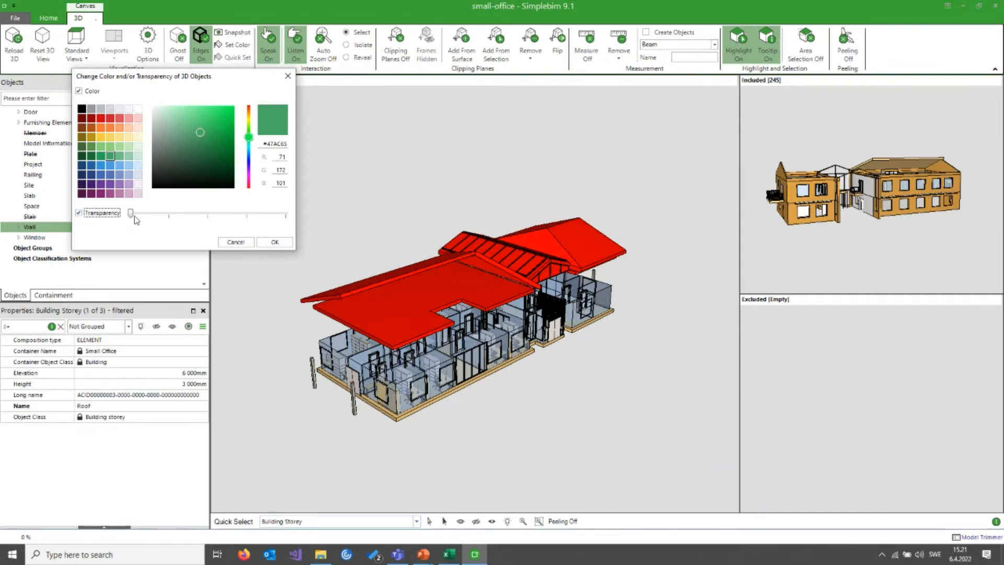
left_click_drag(132, 216, 207, 215)
left_click(282, 247)
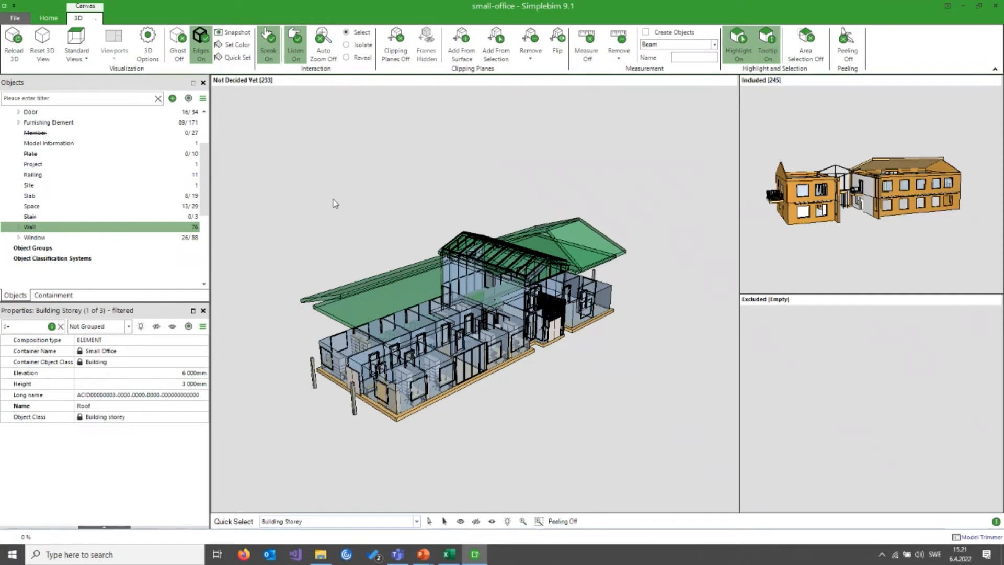
- Undo the color and transparency change on the Roof storey
left_click(48, 18)
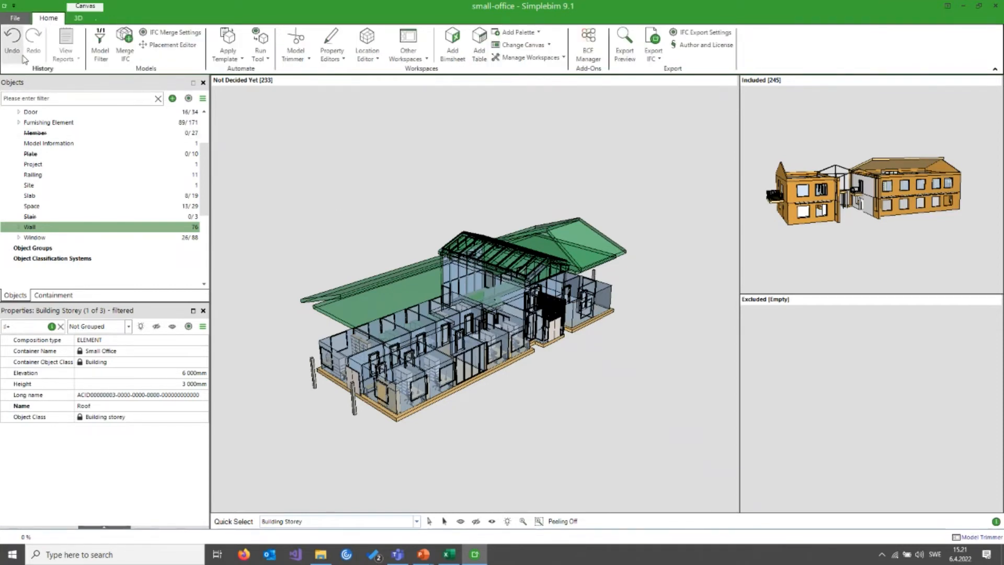
left_click(13, 42)
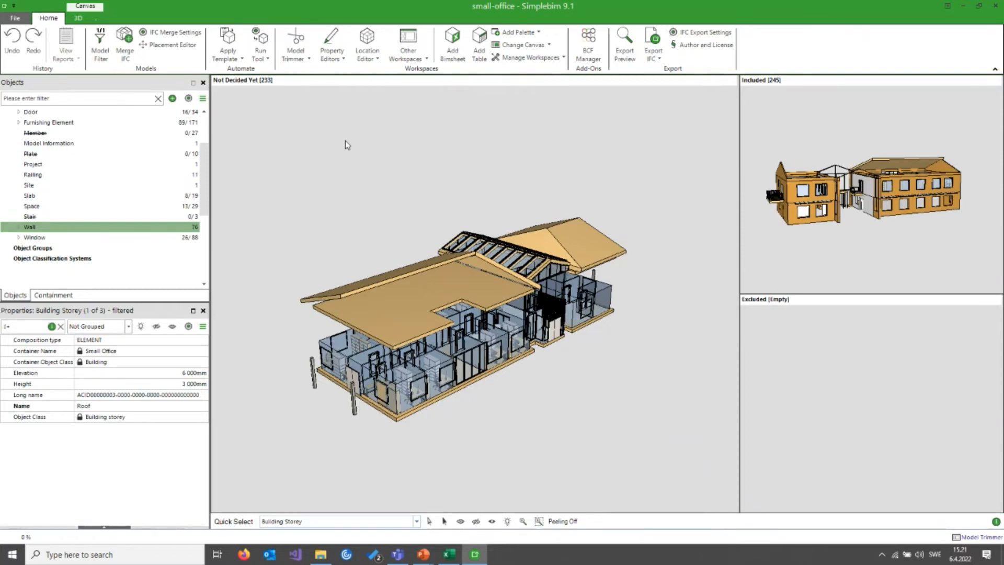
- Open the Property Value Editor for the Wall class and choose Building Element Construction Type as the property to edit
left_click(335, 39)
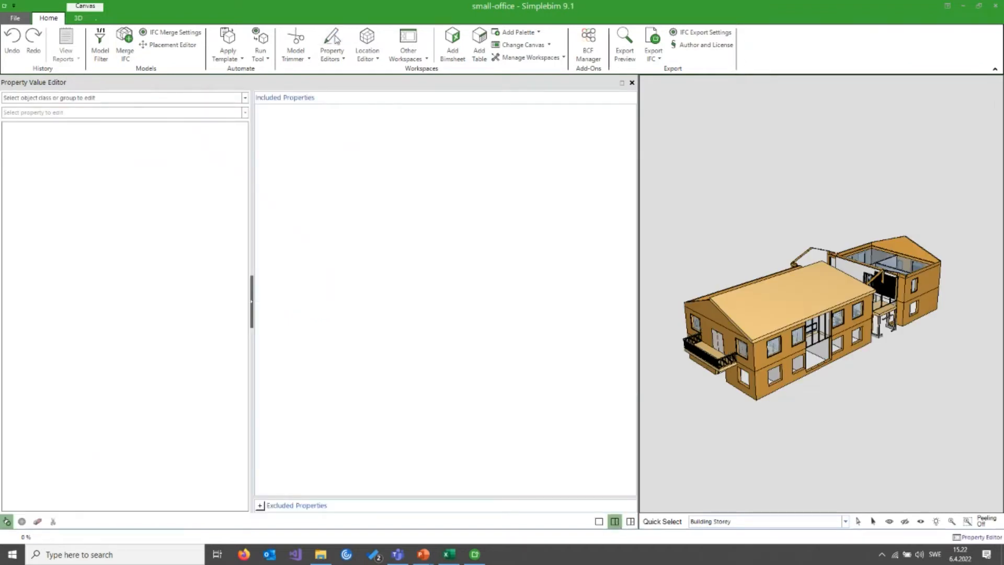
left_click(244, 98)
left_click_drag(245, 122, 243, 143)
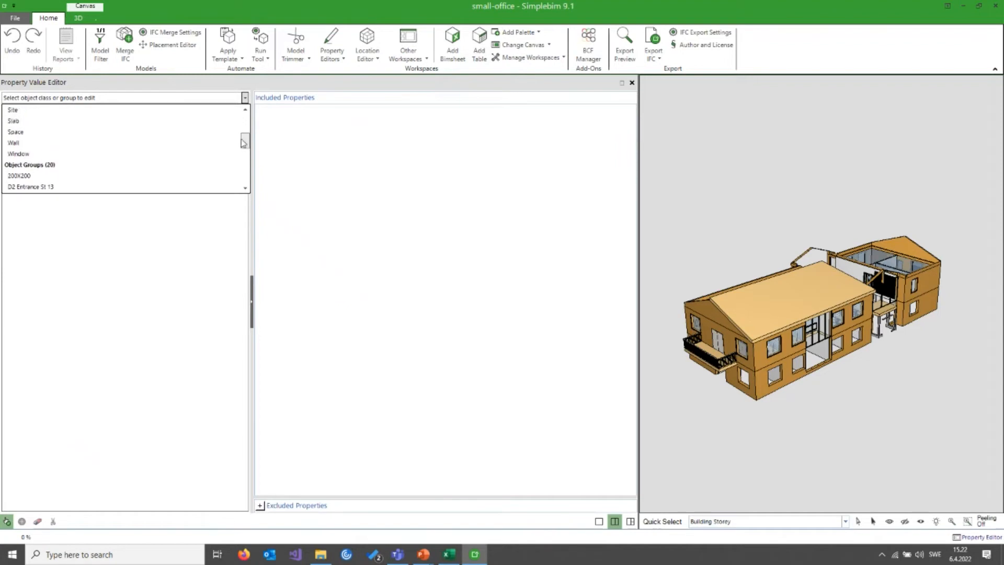
left_click(80, 142)
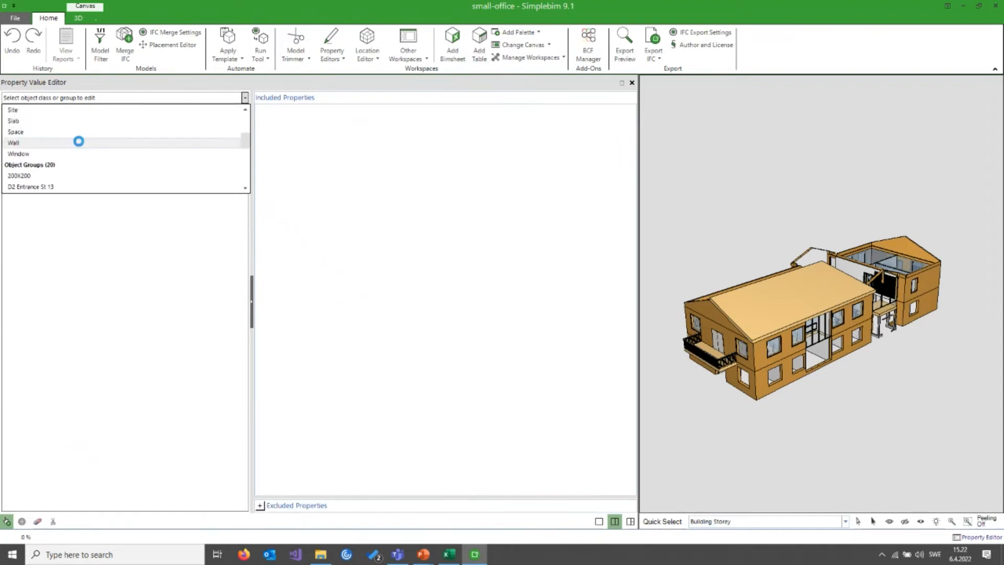
left_click(220, 113)
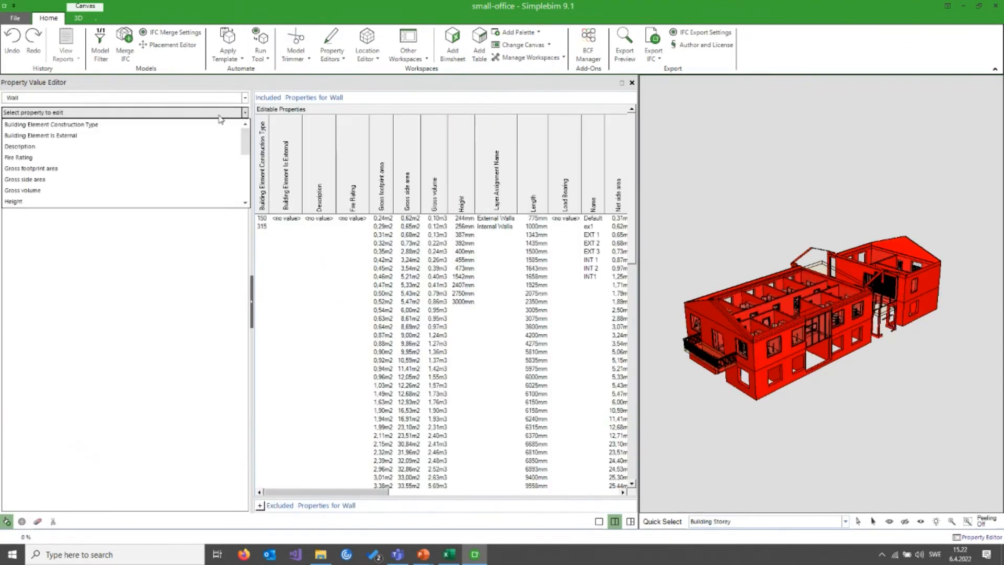
left_click(76, 125)
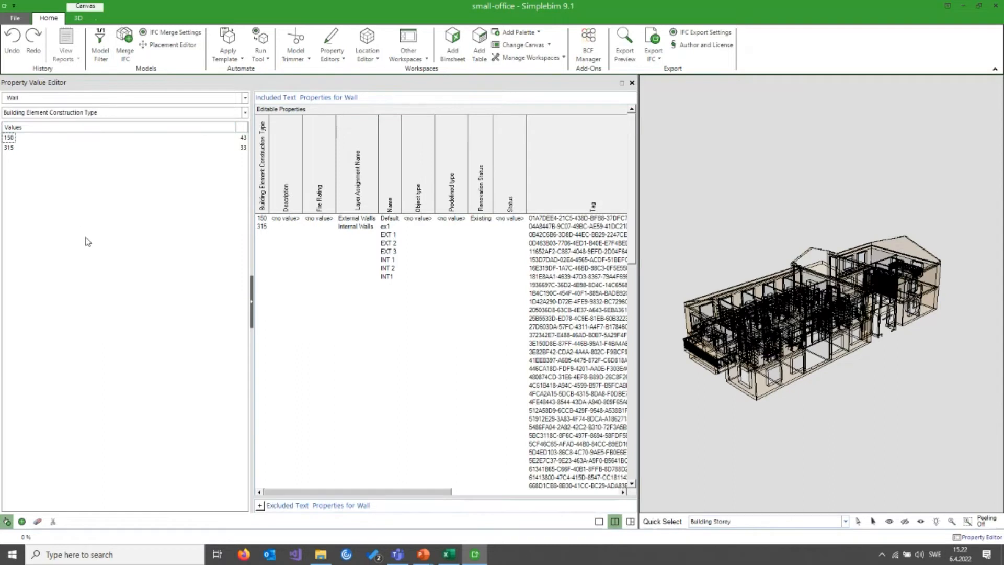
- Review the walls by construction type, and replace the Building Element Construction Type values with the walls' Name values
left_click(11, 138)
left_click(11, 166)
left_click(11, 148)
left_click_drag(392, 193, 65, 156)
left_click(285, 316)
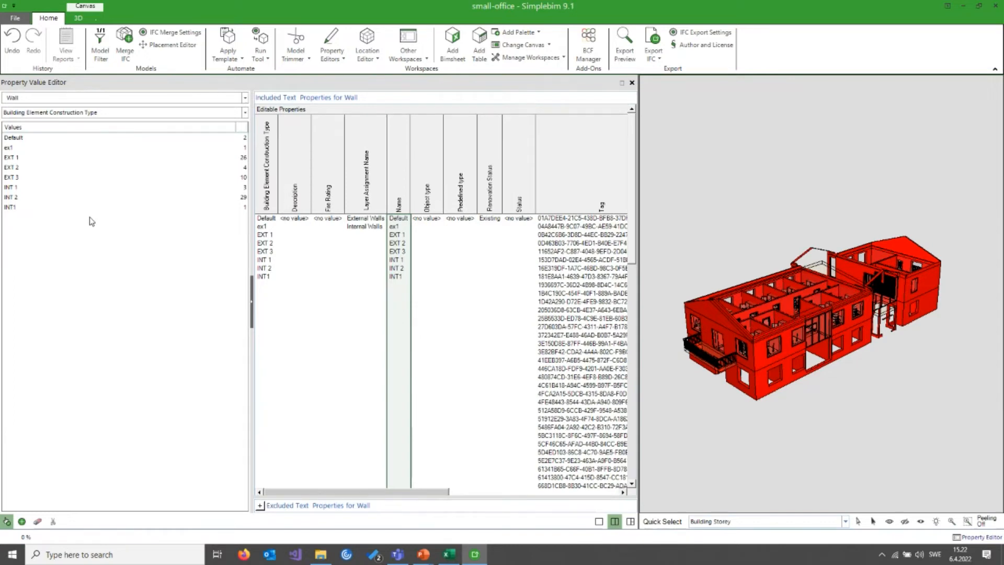
- Merge the Default and ex1 construction types into EXT 1, and return to the Model Trimmer workspace
left_click(10, 148)
mouse_move(11, 151)
left_mouse_down()
mouse_move(16, 170)
mouse_move(20, 149)
left_mouse_up()
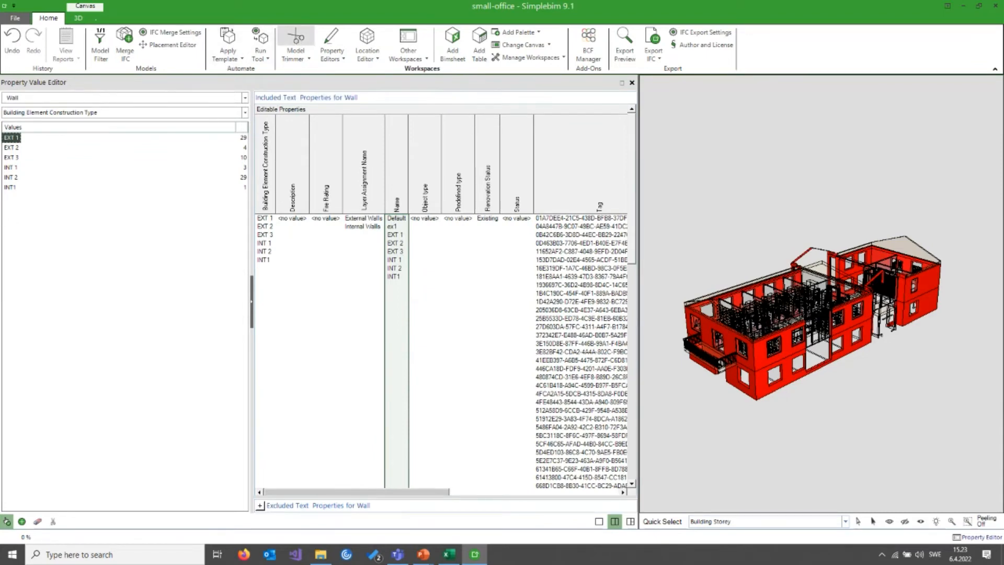
left_click(295, 40)
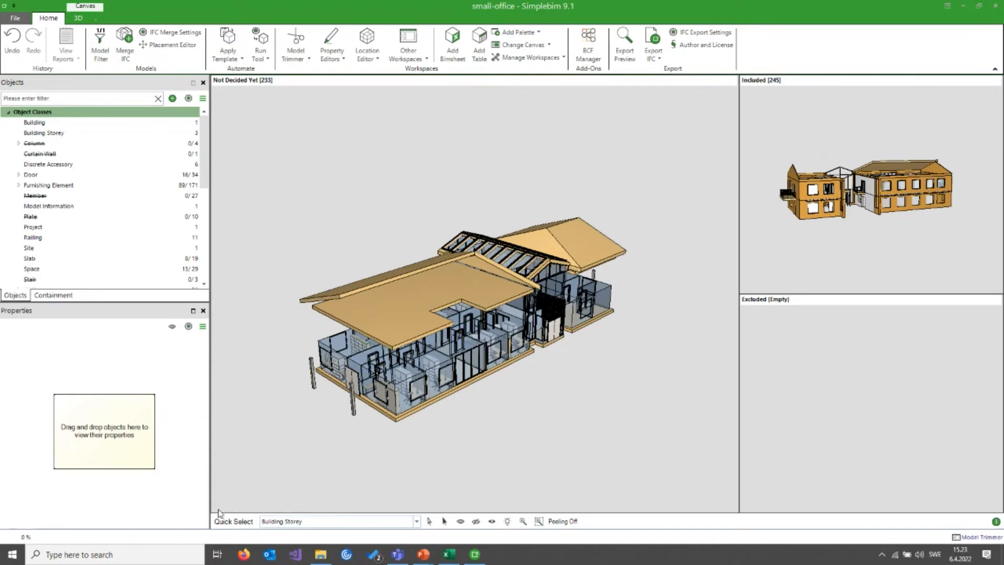
- Switch to the automation.xlsx template in Excel and view its Settings and Resources worksheets with the ribbon collapsed
left_click(450, 555)
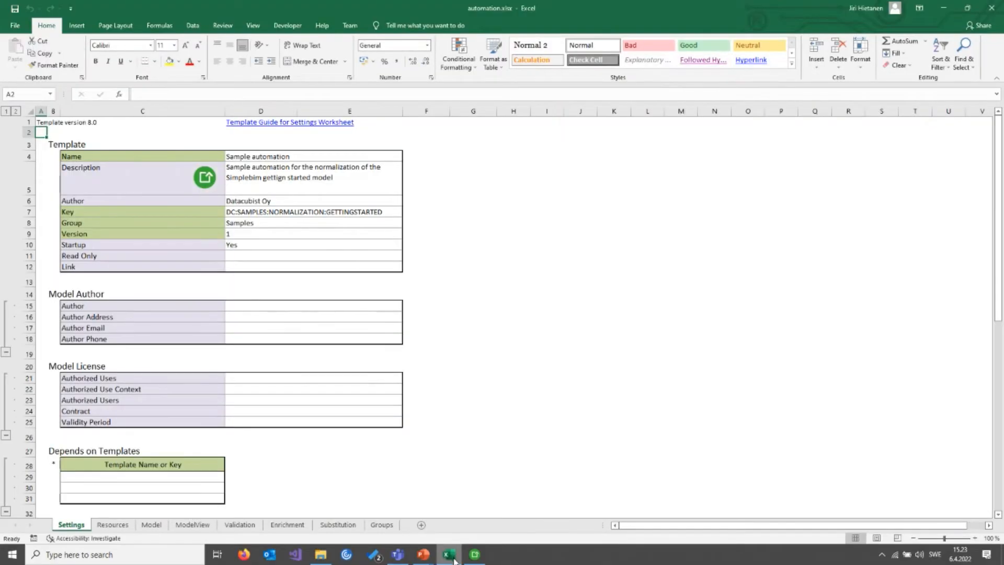
left_click(996, 80)
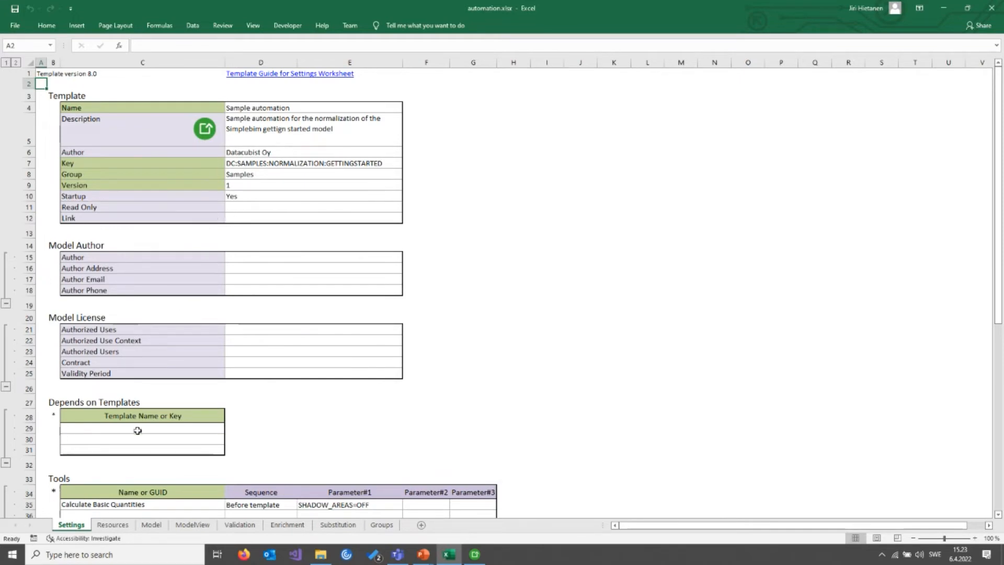
left_click(117, 529)
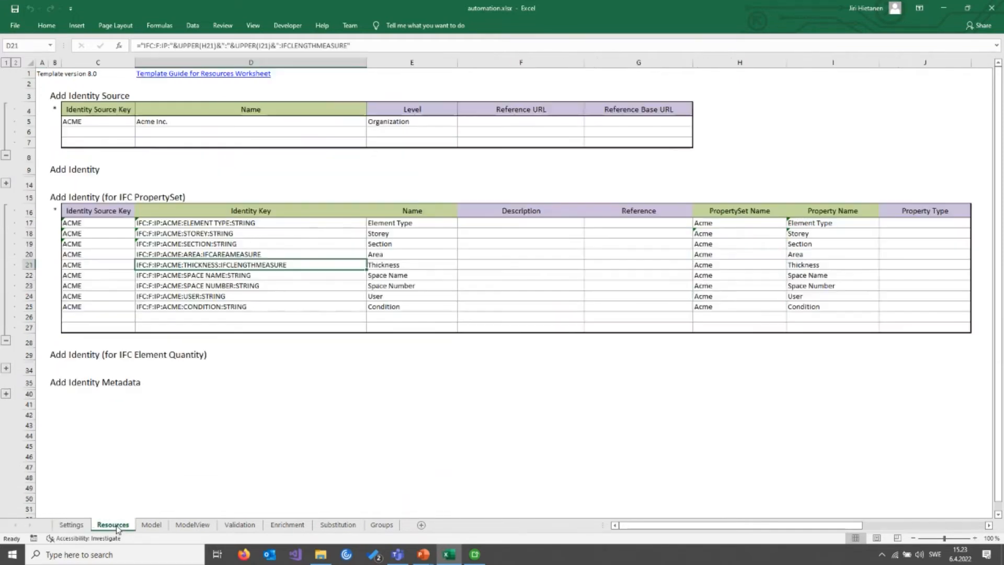
- Examine the PropertySet Name and Property Name columns of the Add Identity (for IFC PropertySet) table on the Resources worksheet
left_click(42, 83)
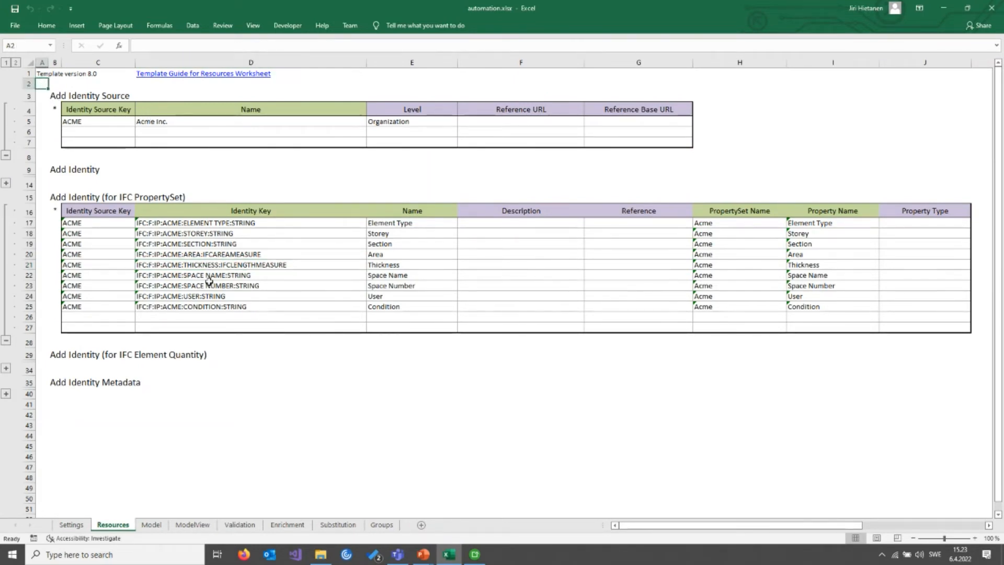
left_click_drag(708, 225, 715, 305)
key("ctrl+v")
left_click_drag(822, 223, 824, 306)
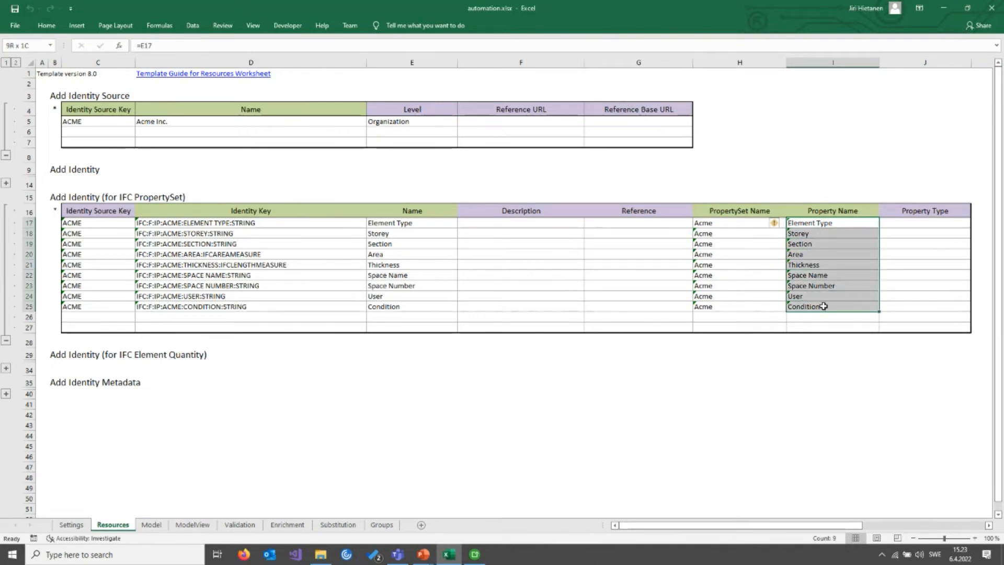
left_click(42, 82)
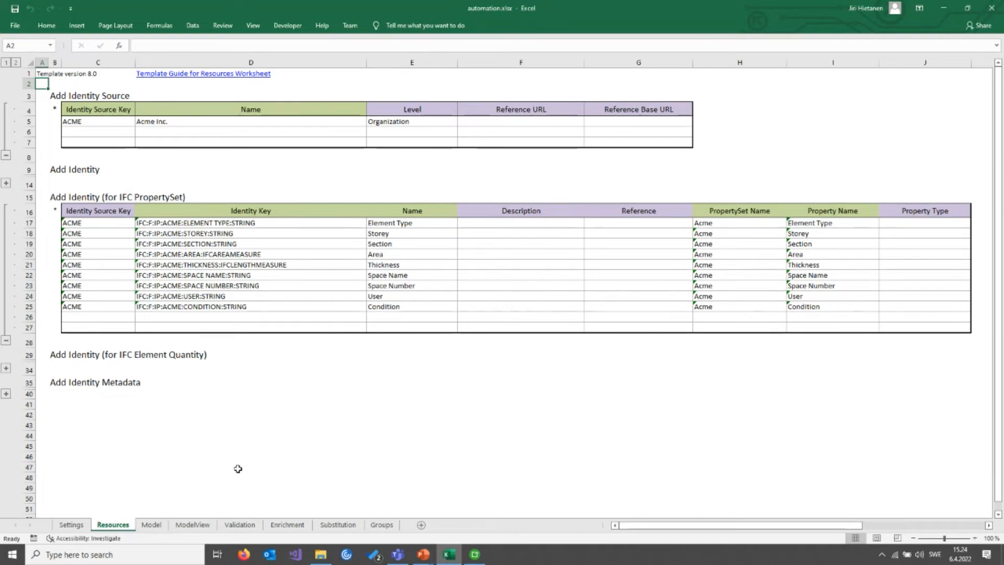
- Review the template's Model, ModelView and Validation worksheets, and return to the Settings worksheet
left_click(156, 525)
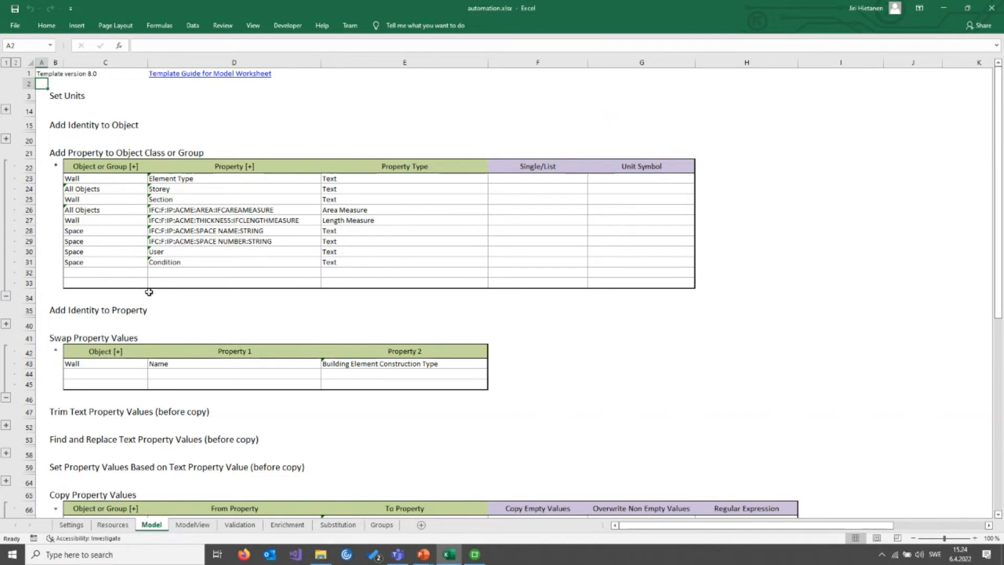
scroll(157, 285, "down", 7)
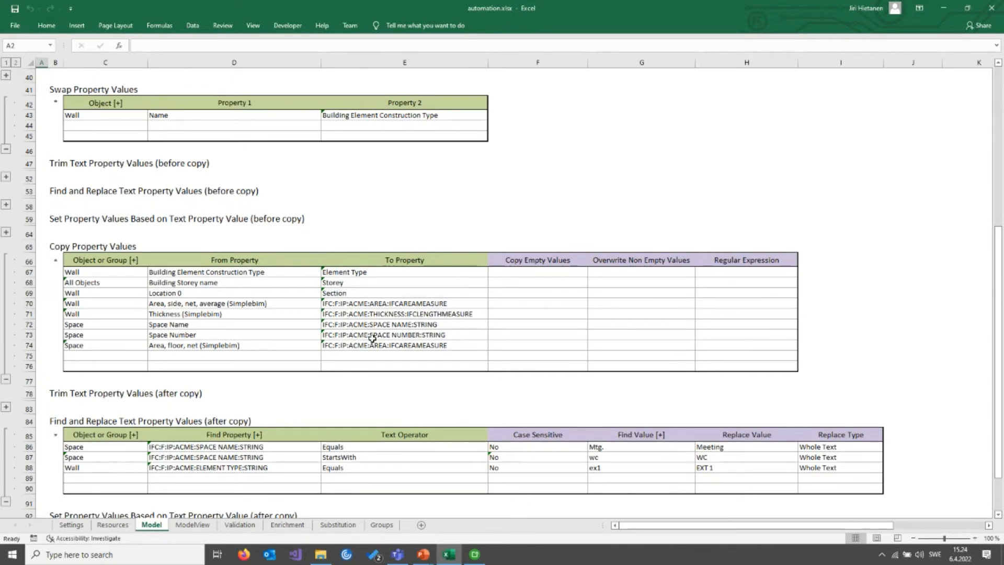
left_click(194, 526)
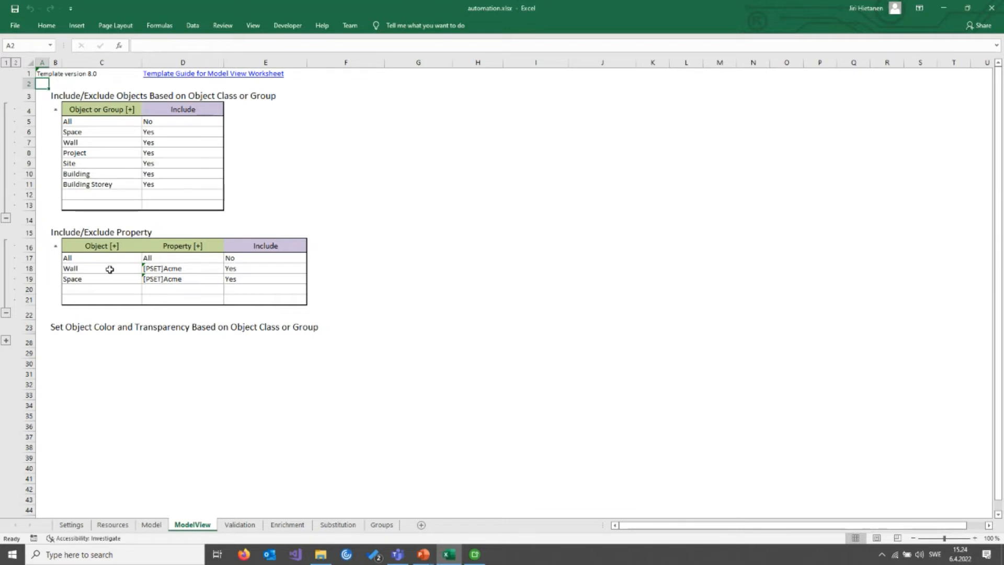
left_click(239, 524)
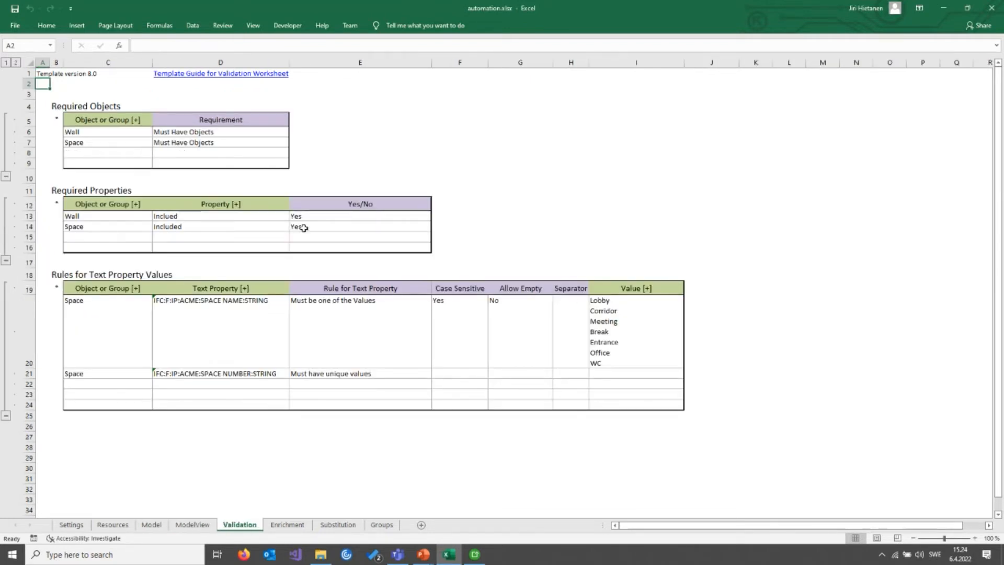
left_click(72, 525)
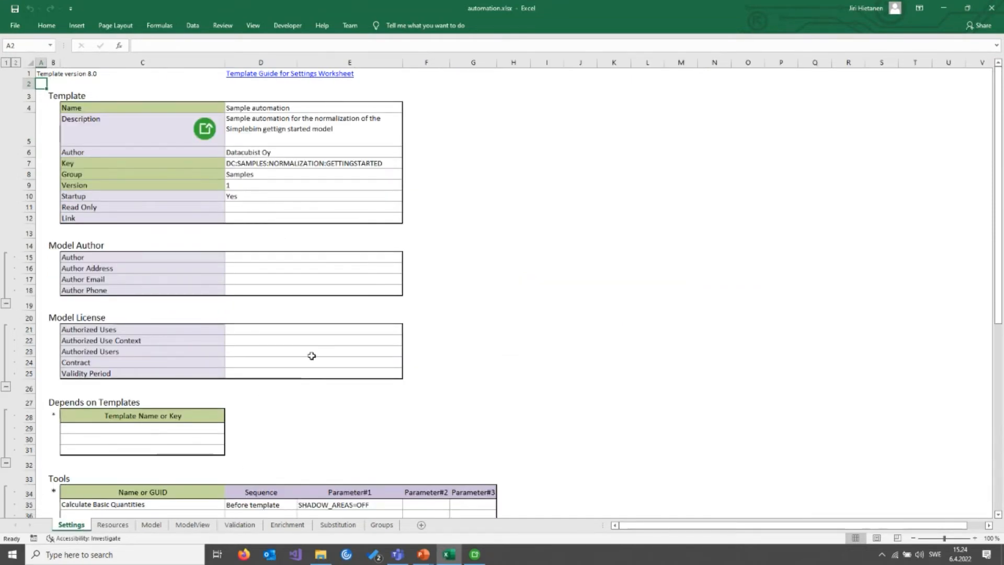
- Close the automation.xlsx workbook and re-import the recent small-office IFC model in Simplebim without saving the current one
left_click(992, 8)
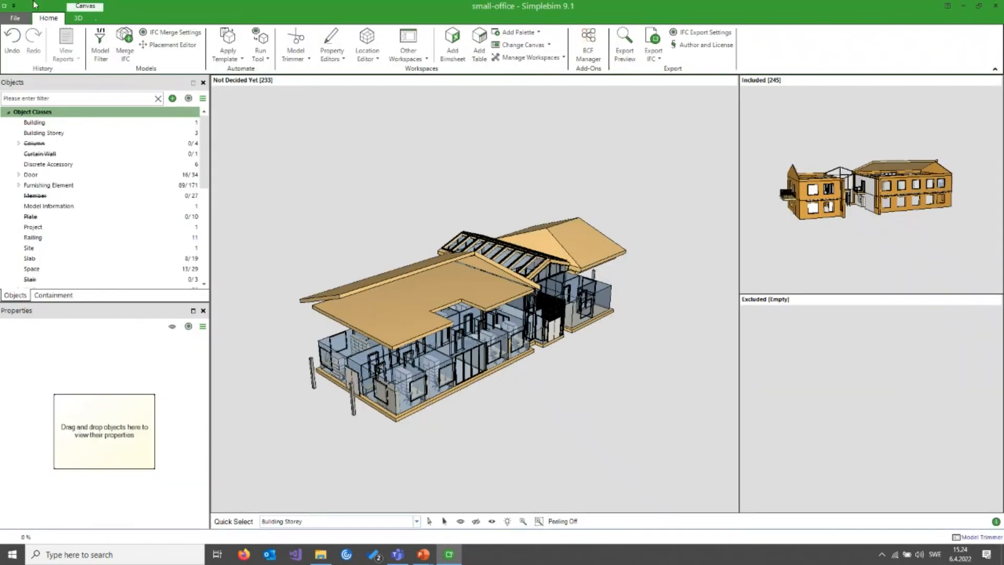
left_click(15, 18)
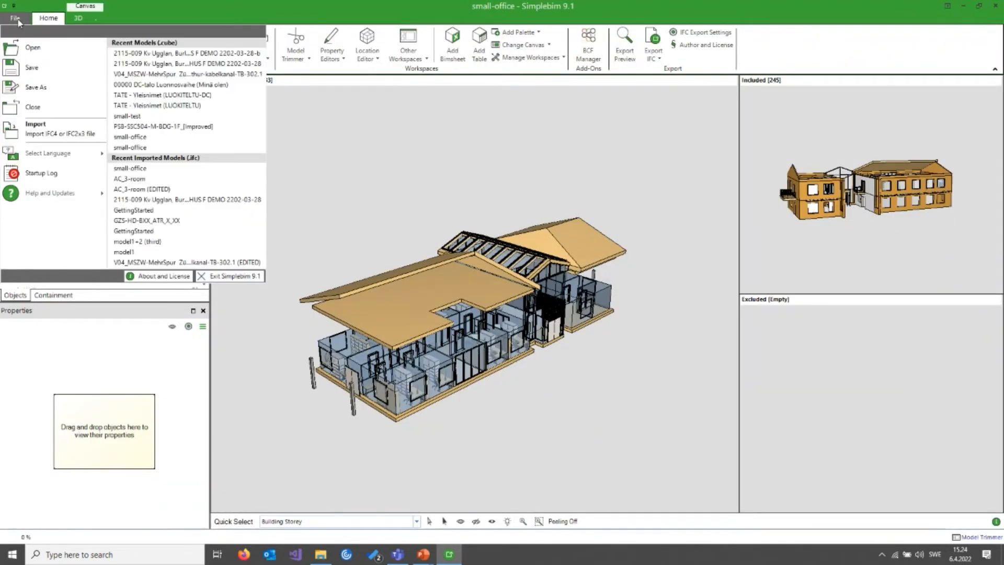
left_click(141, 168)
left_click(516, 328)
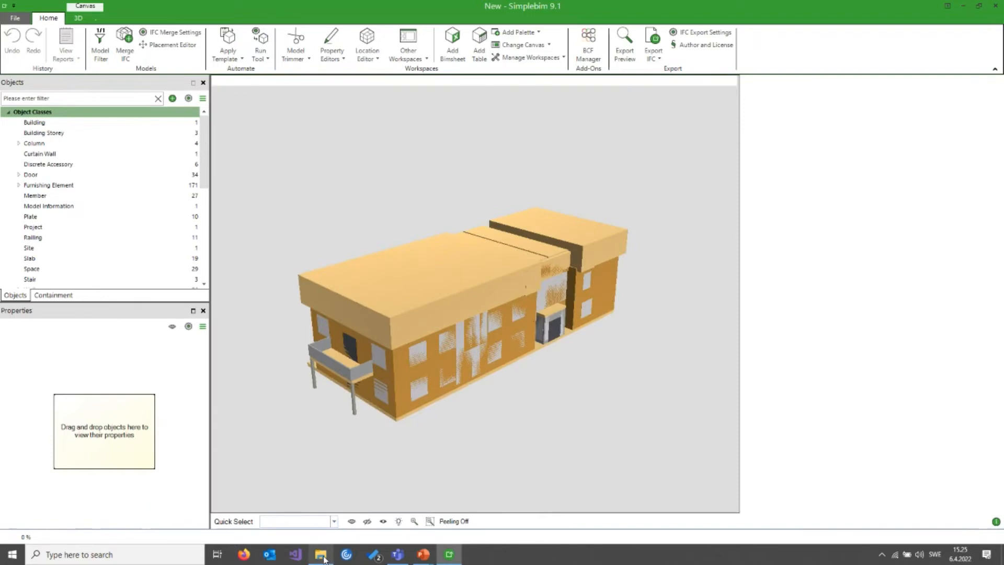
- Apply the automation.xlsx template from the Trial Webinar 220406 folder to the small-office model, and put the folder window away
left_click(323, 557)
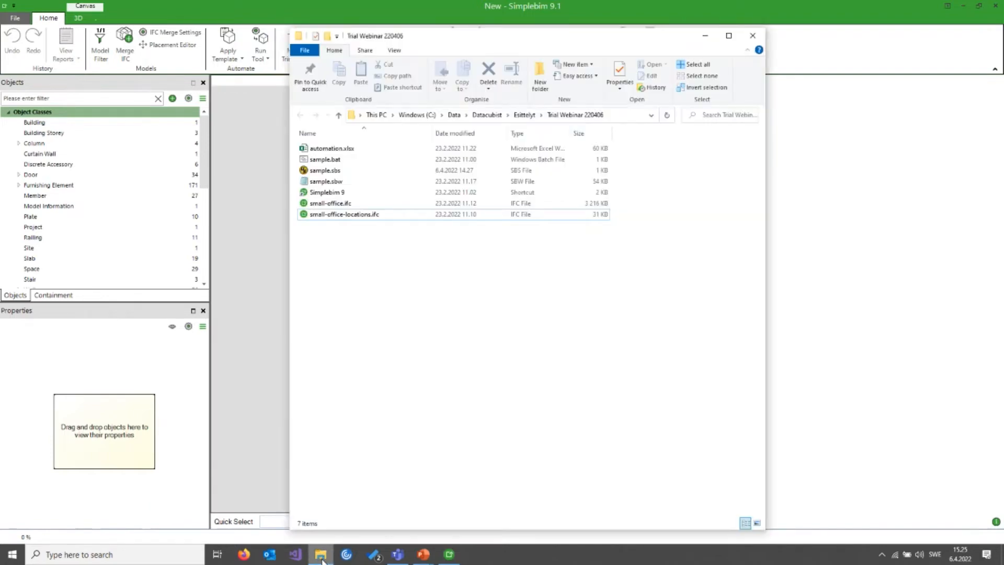
left_click_drag(493, 39, 828, 82)
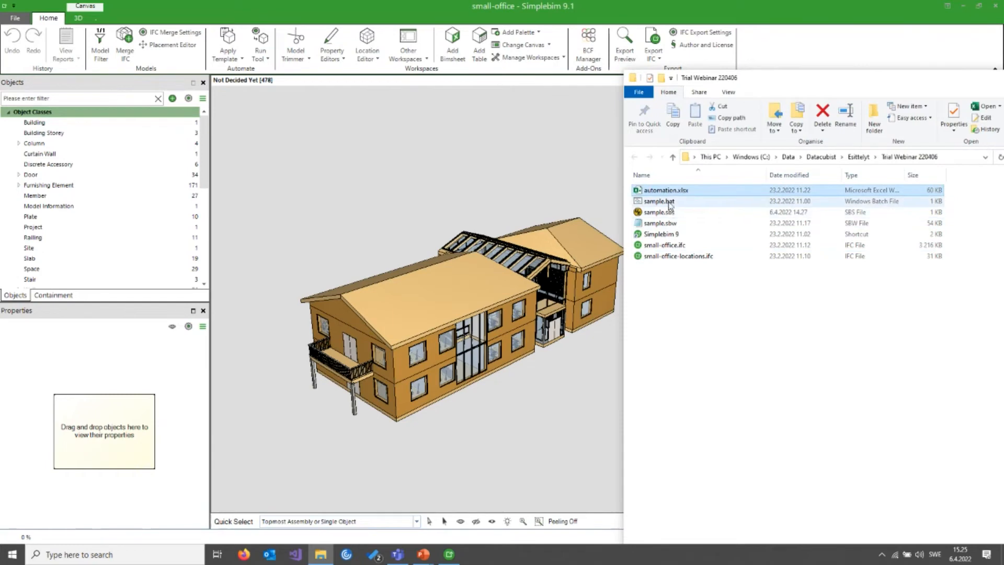
left_click_drag(668, 194, 360, 184)
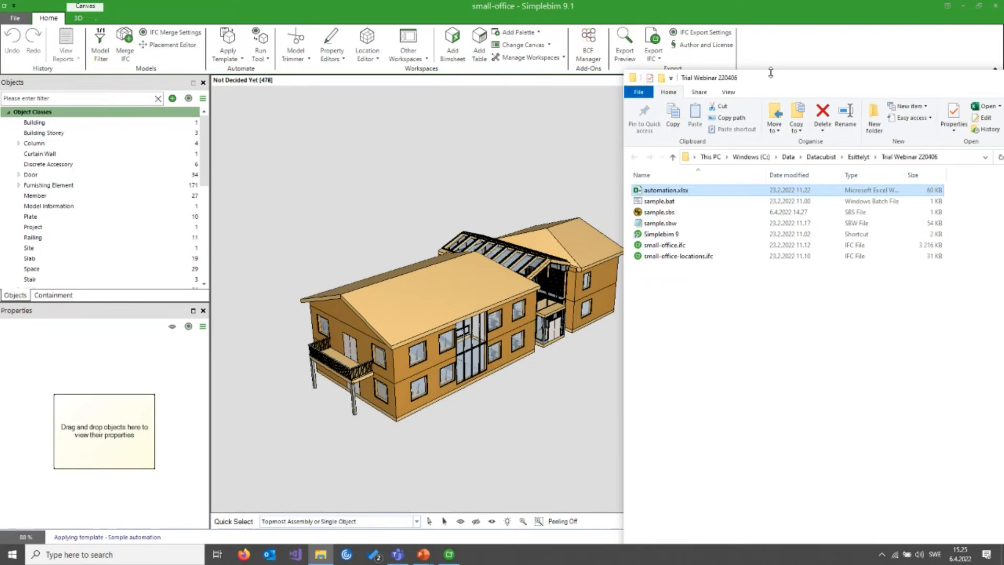
left_click_drag(777, 79, 557, 79)
left_click(818, 77)
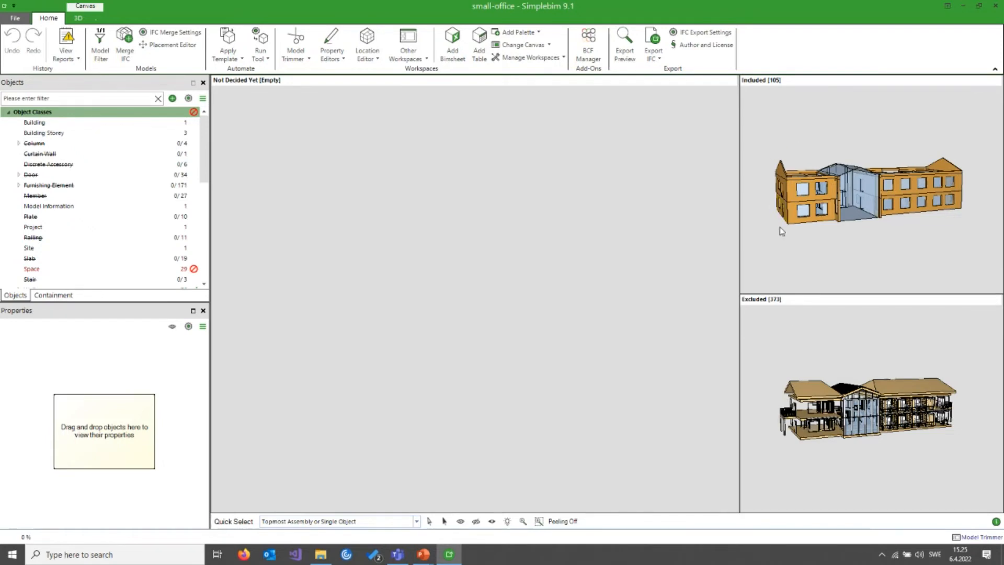
- Enlarge the Included view, and show the Space class's properties filtered by ":i" with the Space Name values expanded
double_click(773, 251)
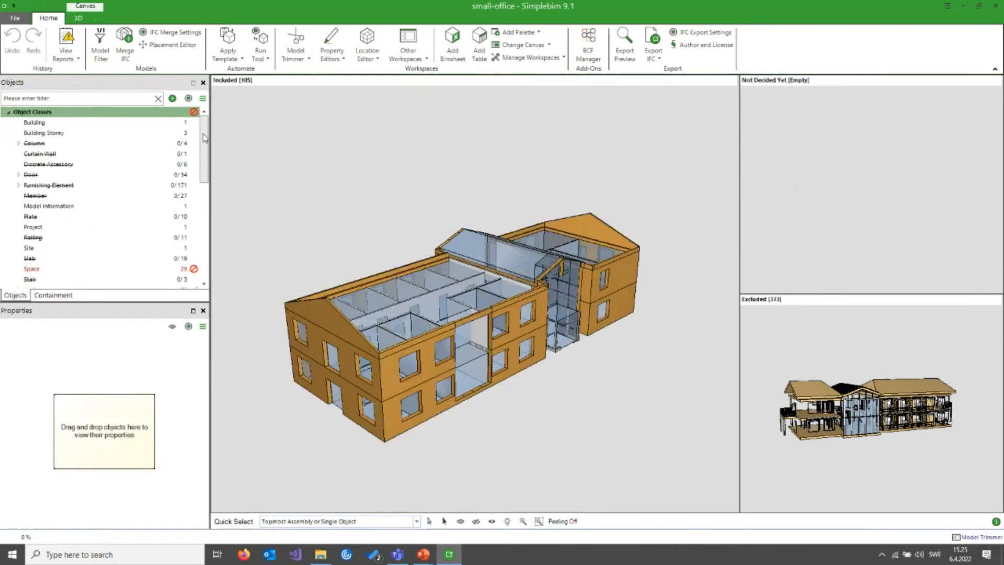
scroll(122, 194, "down", 3)
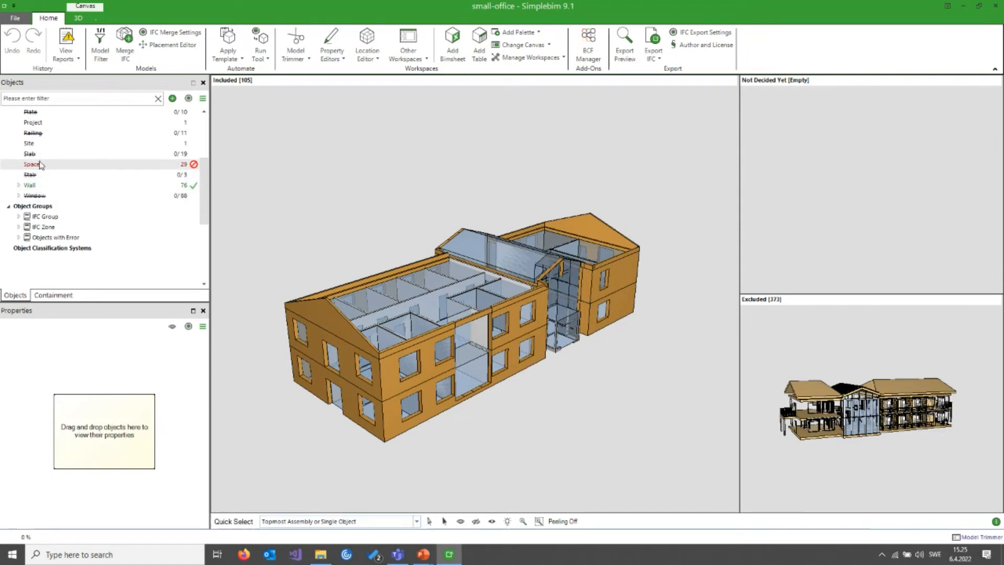
left_click(32, 164)
left_click_drag(41, 165, 86, 429)
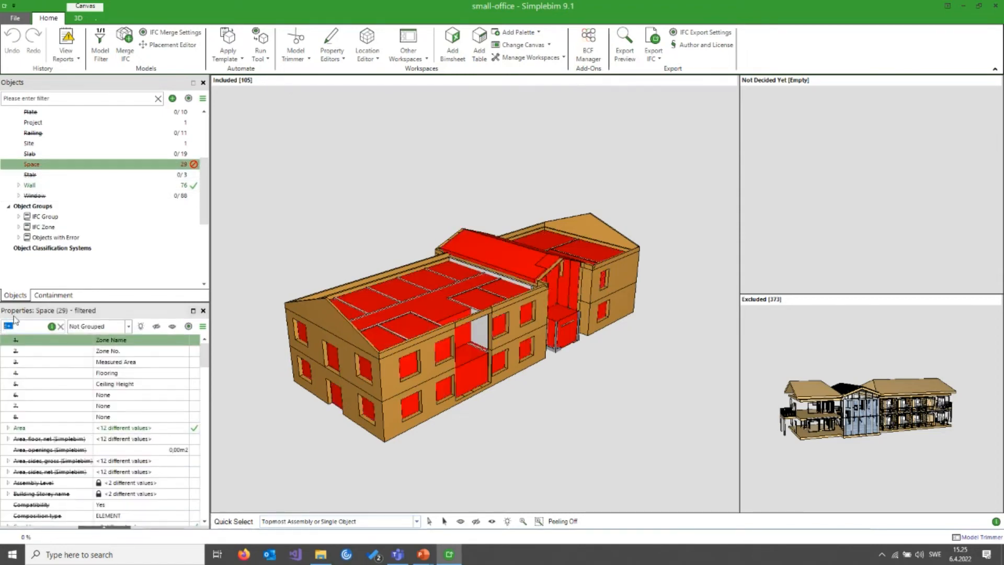
type(":i")
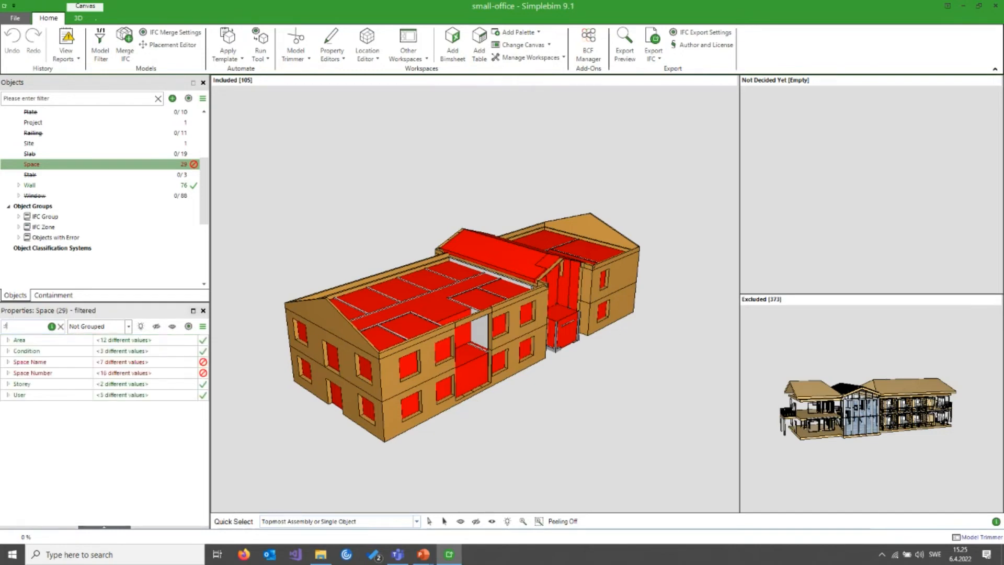
left_click(8, 362)
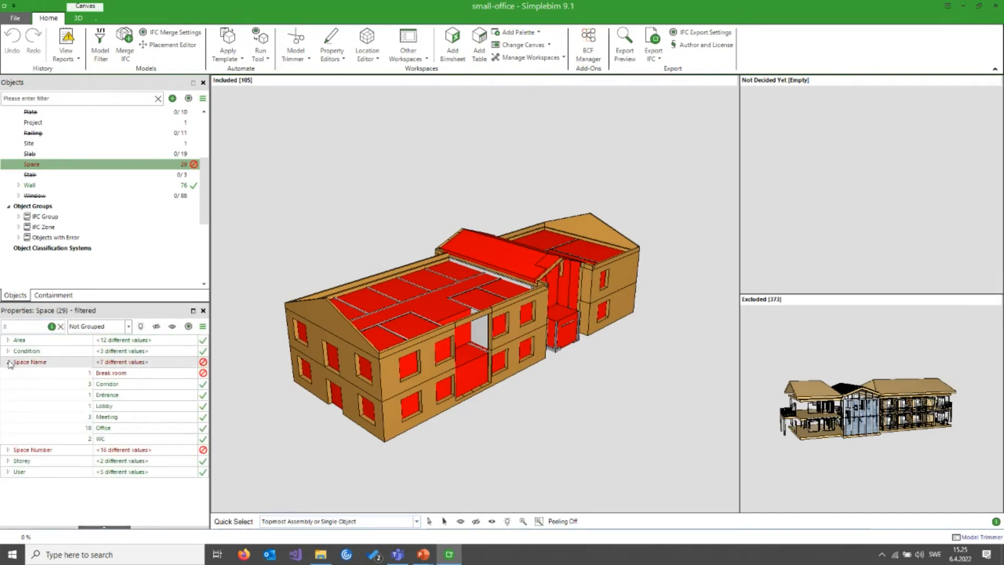
left_click(12, 364)
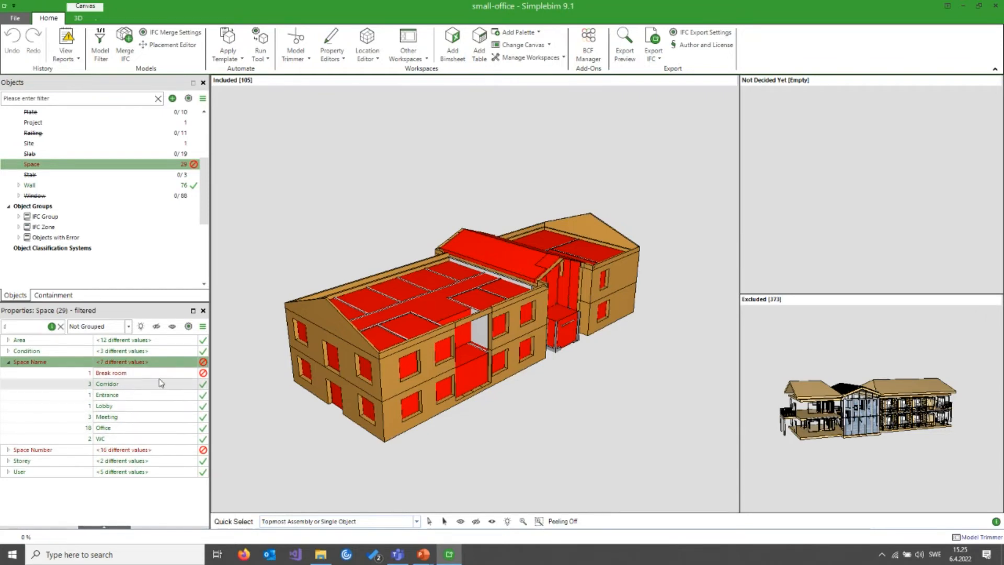
- Change the invalid Space Name value Break room to the allowed value Break
left_click(191, 375)
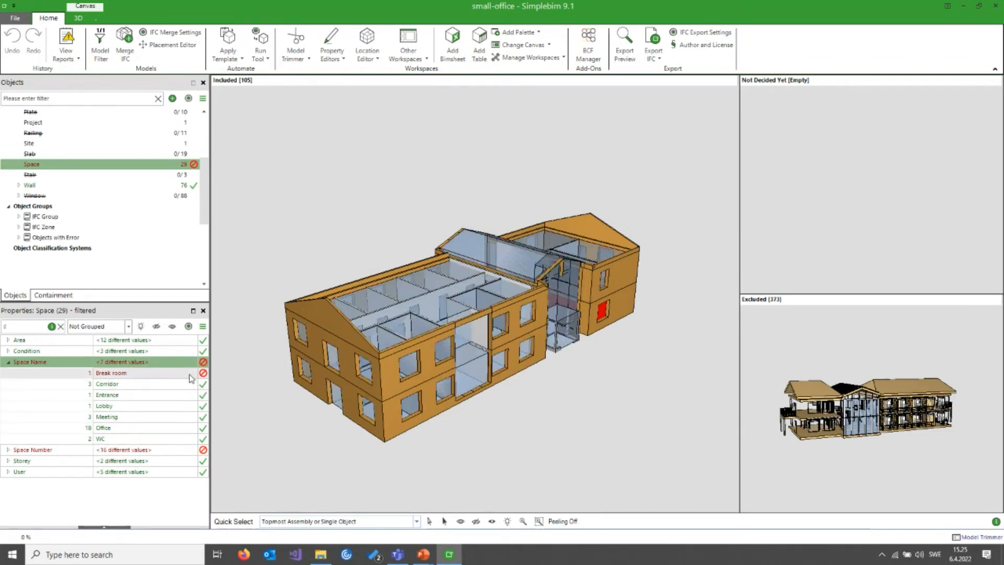
left_click(193, 374)
left_click(194, 373)
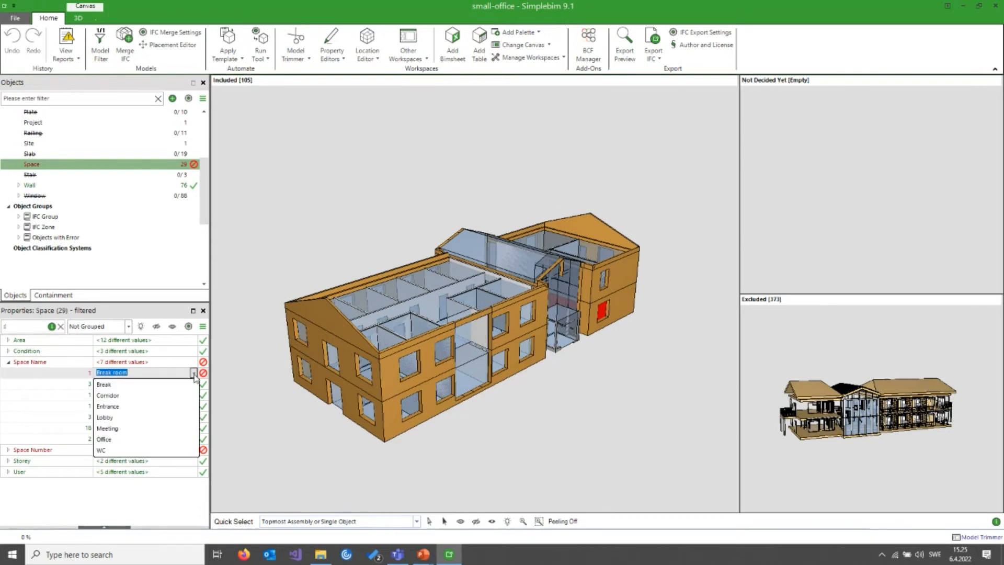
left_click(106, 387)
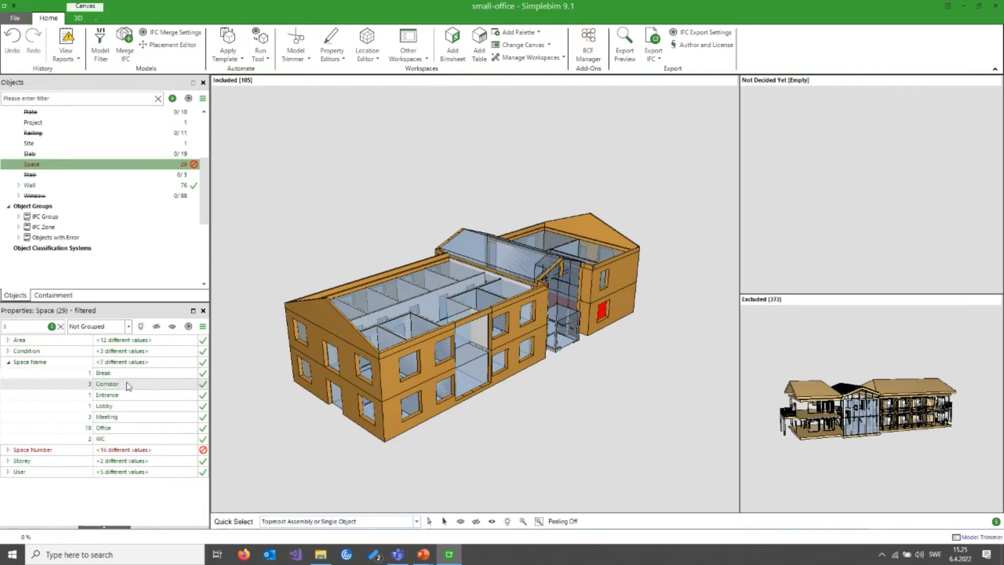
left_click(128, 385)
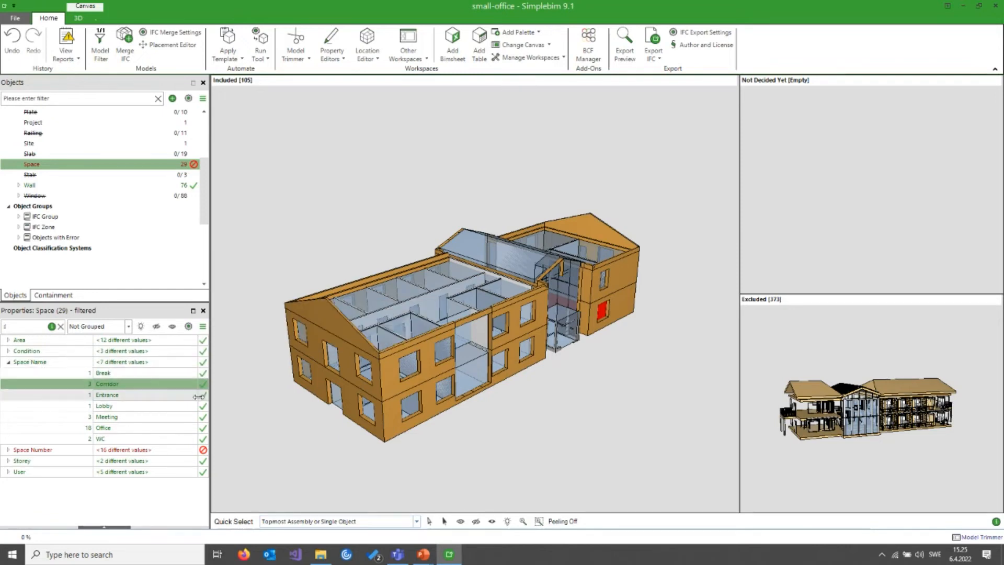
left_click(122, 388)
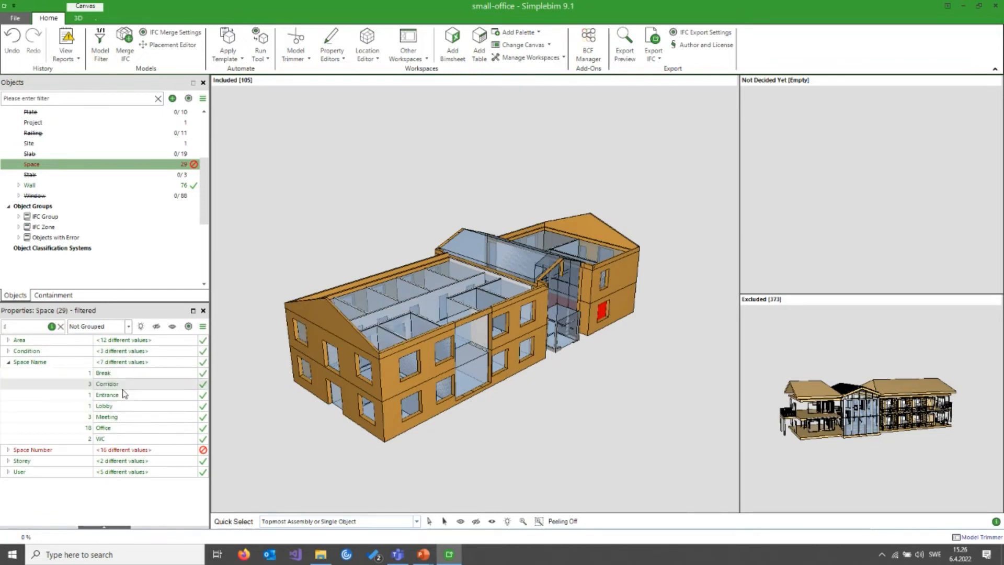
left_click(123, 387)
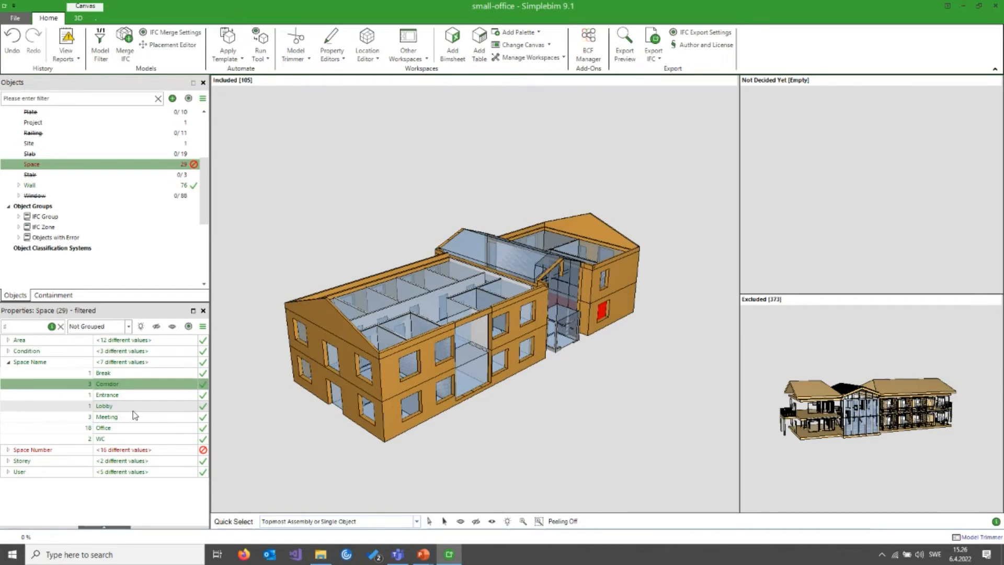
left_click(332, 324)
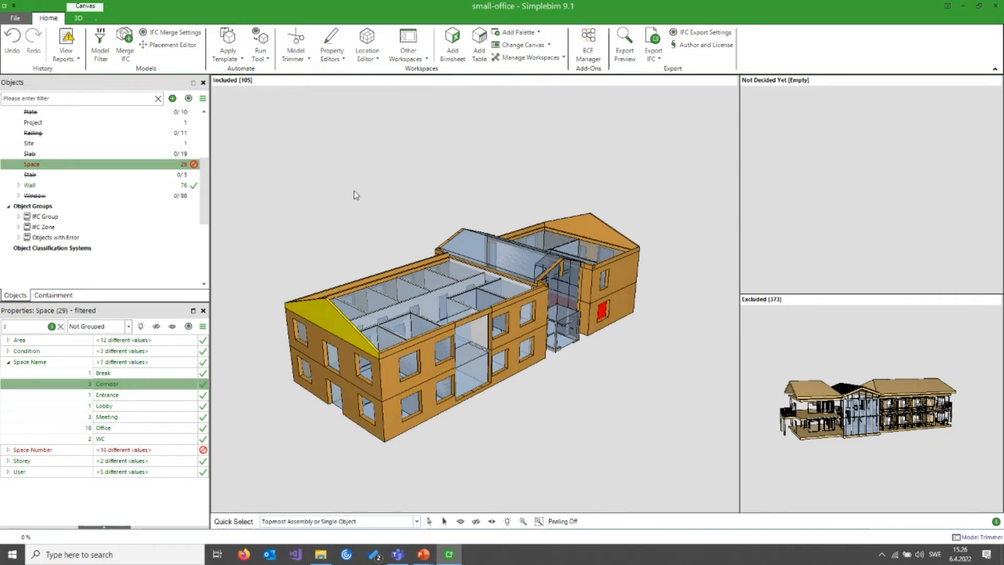
left_click(356, 186)
middle_click_drag(369, 207, 379, 207)
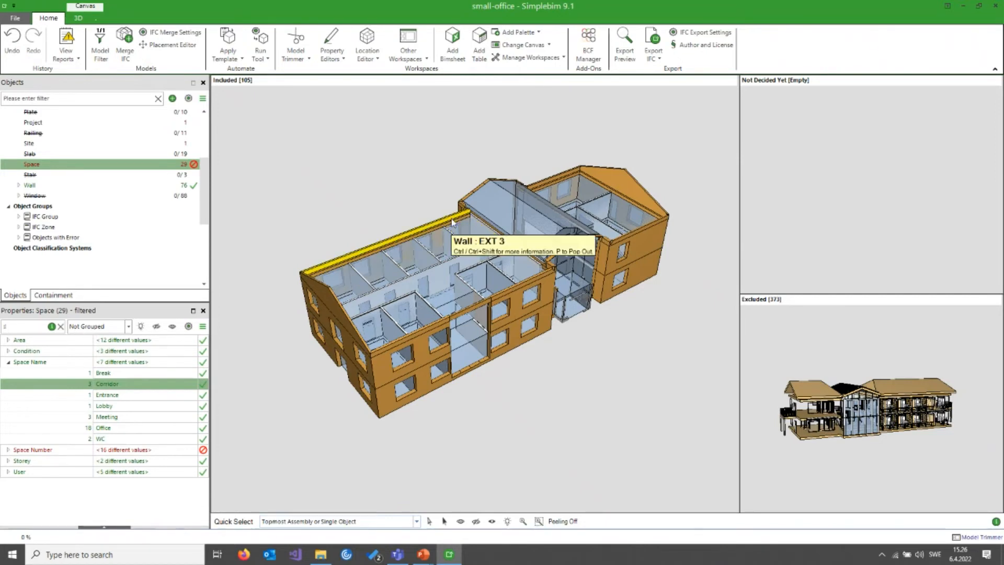
- Exit Simplebim without saving the current model
left_click(16, 19)
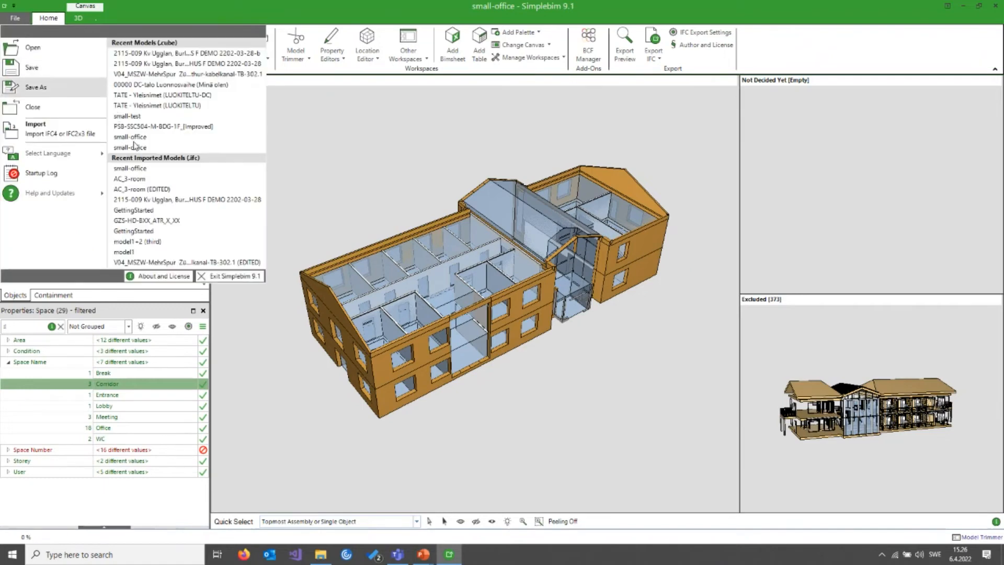
left_click(202, 263)
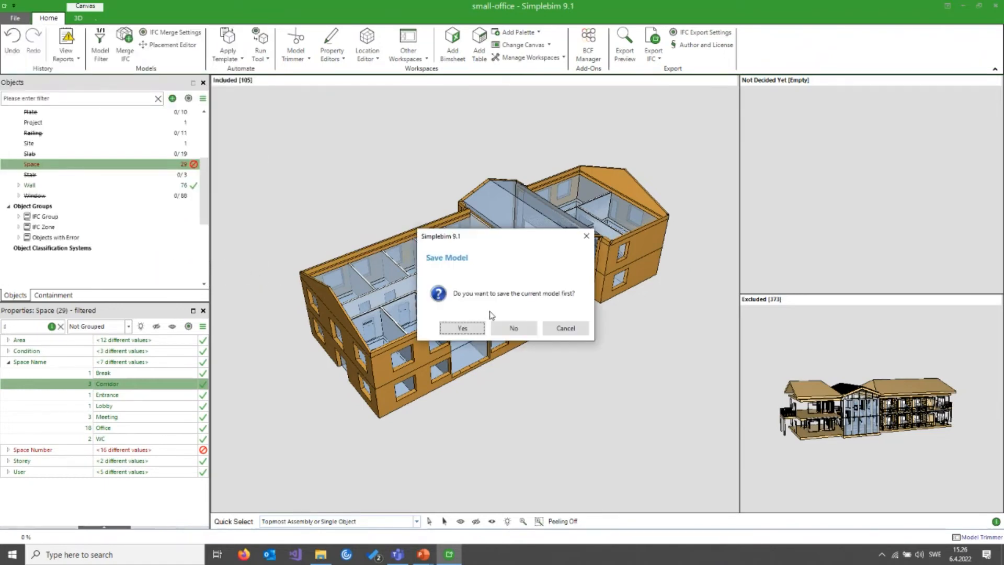
left_click(519, 332)
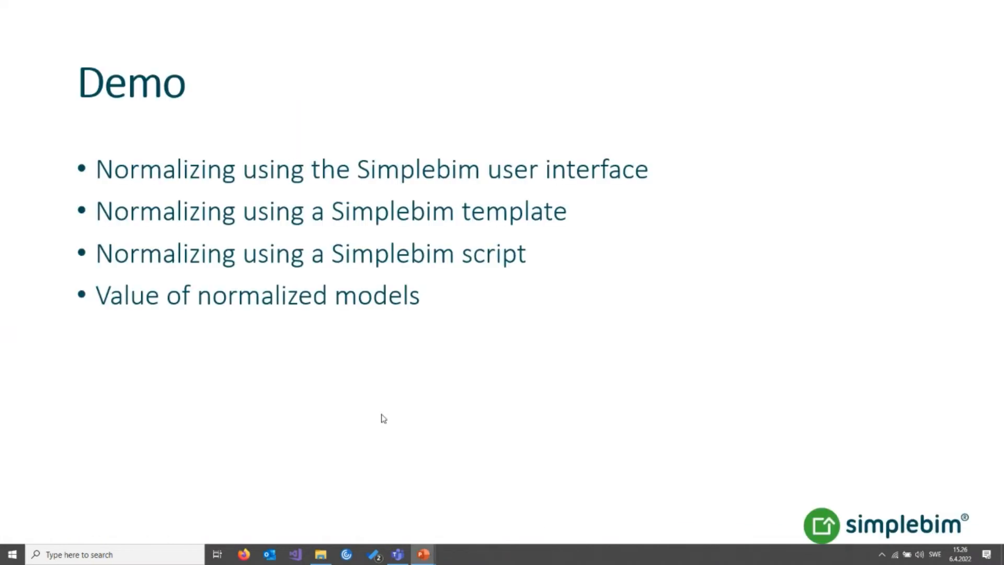
- Bring up the Trial Webinar 220406 folder in File Explorer and open the sample.sbs script
left_click(321, 554)
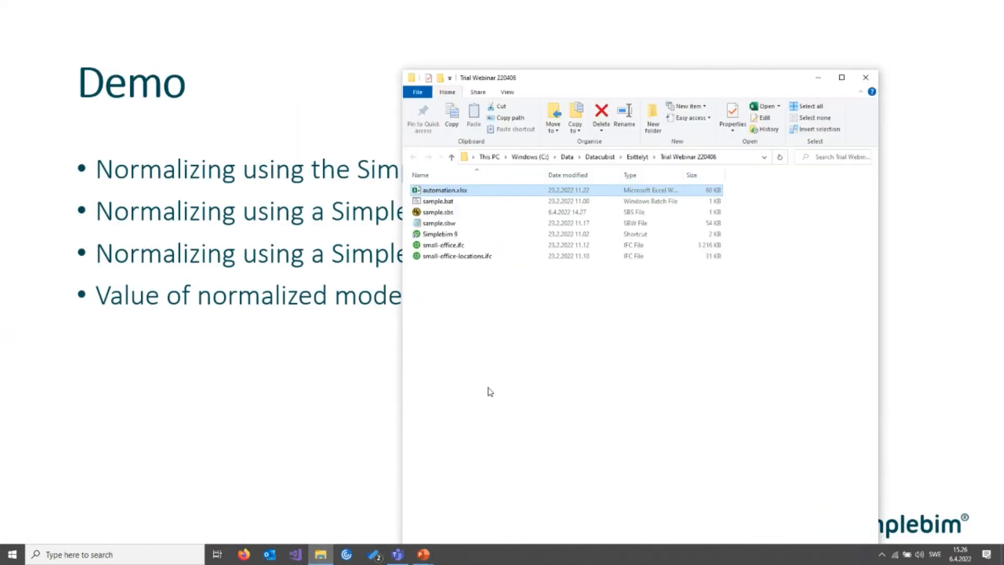
left_click_drag(553, 79, 470, 23)
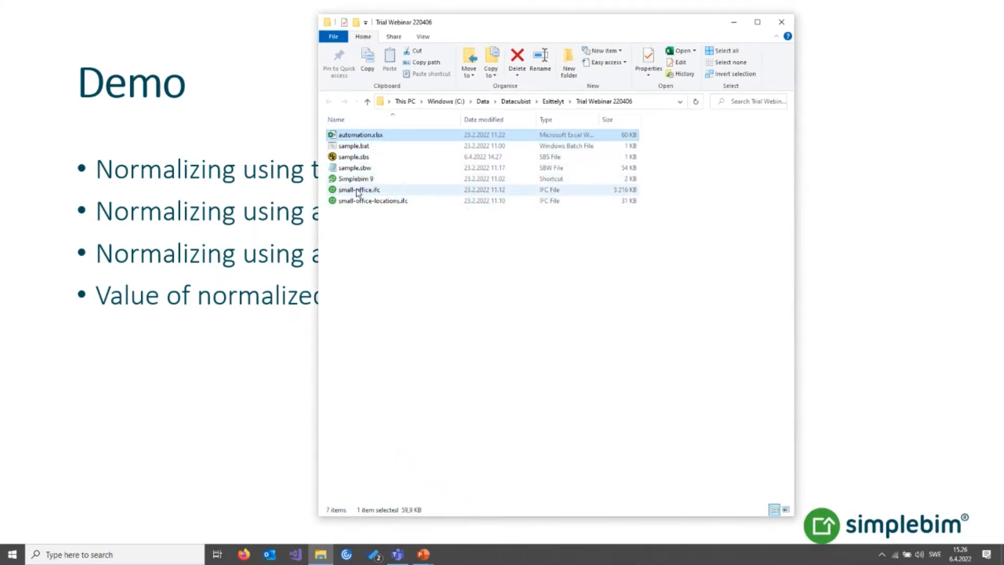
left_click(356, 159)
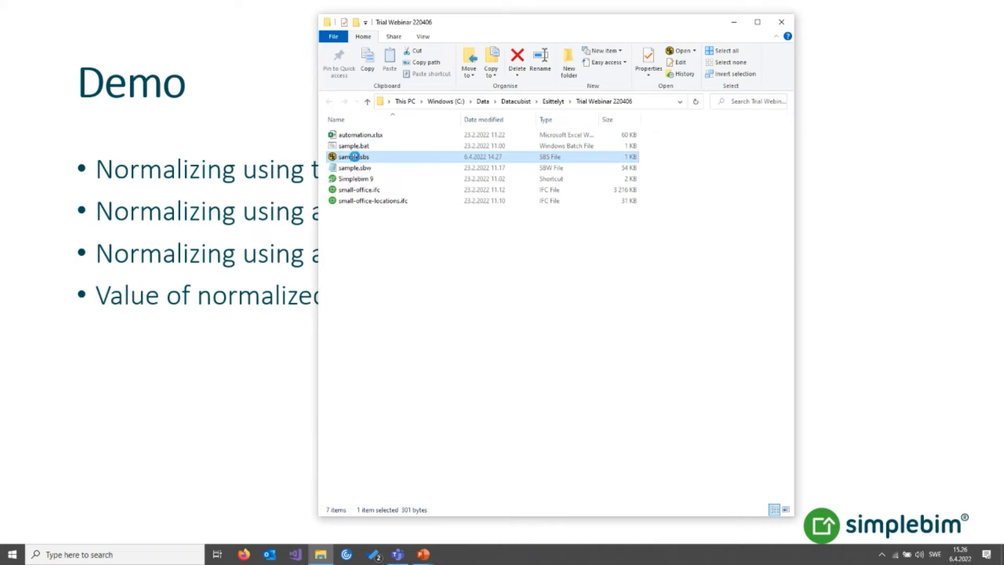
- Open the sample.sbs script in Notepad and reposition its window so all script lines are fully readable
right_click(355, 160)
mouse_move(422, 240)
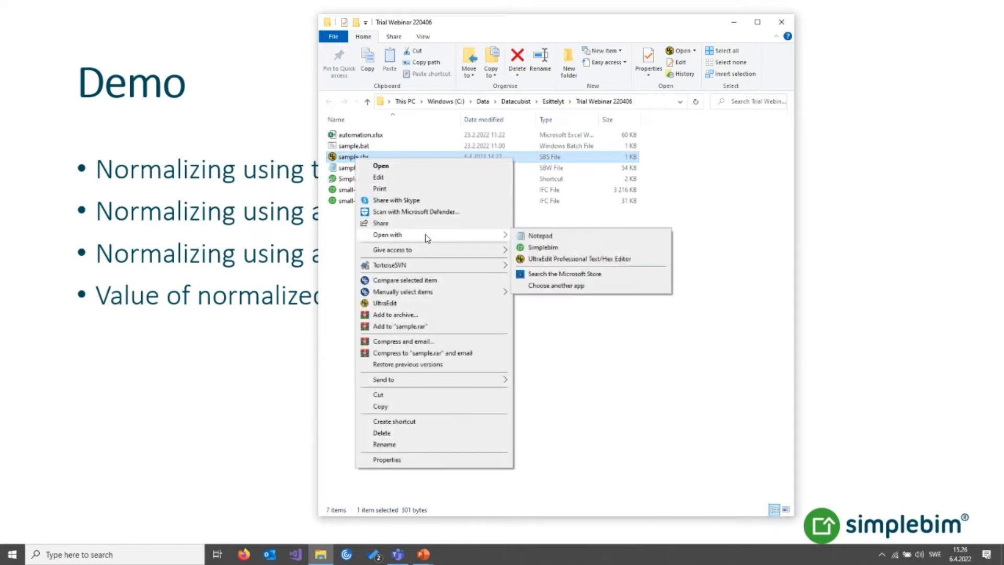
left_click(547, 238)
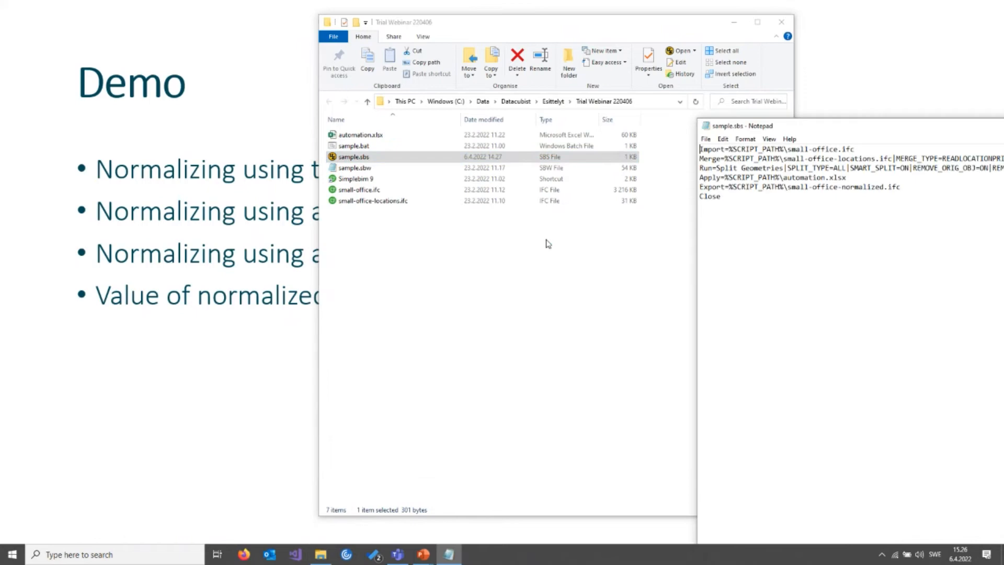
left_click_drag(828, 131, 337, 43)
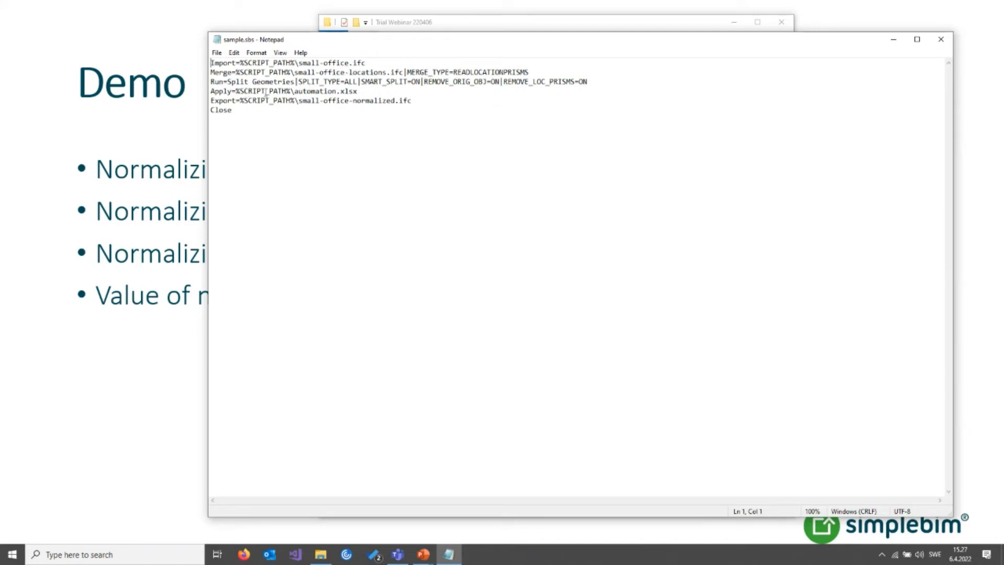
- Highlight automation.xlsx, the small-office-normalized.ifc export name and the Close command in the script, and close Notepad
double_click(302, 92)
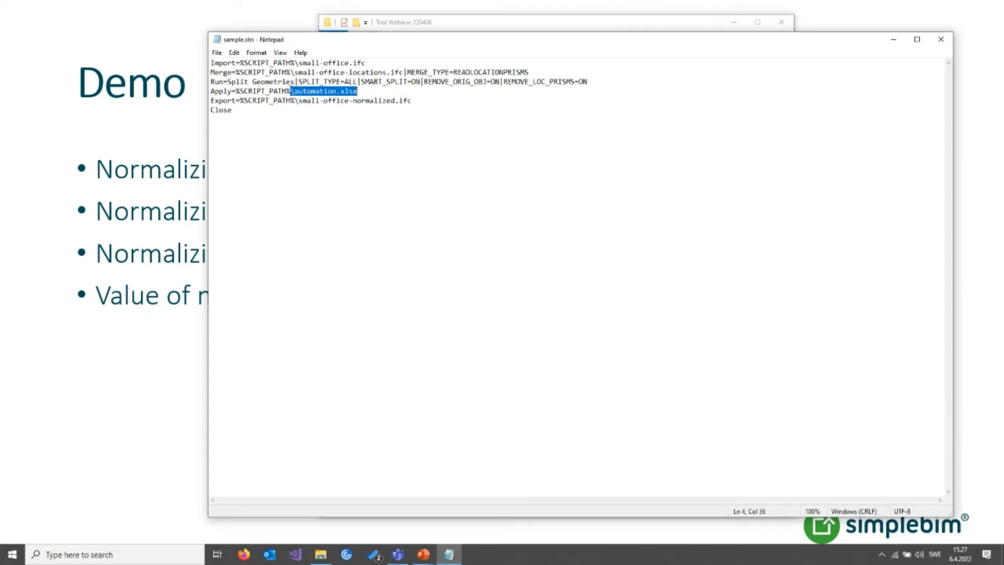
left_click(333, 126)
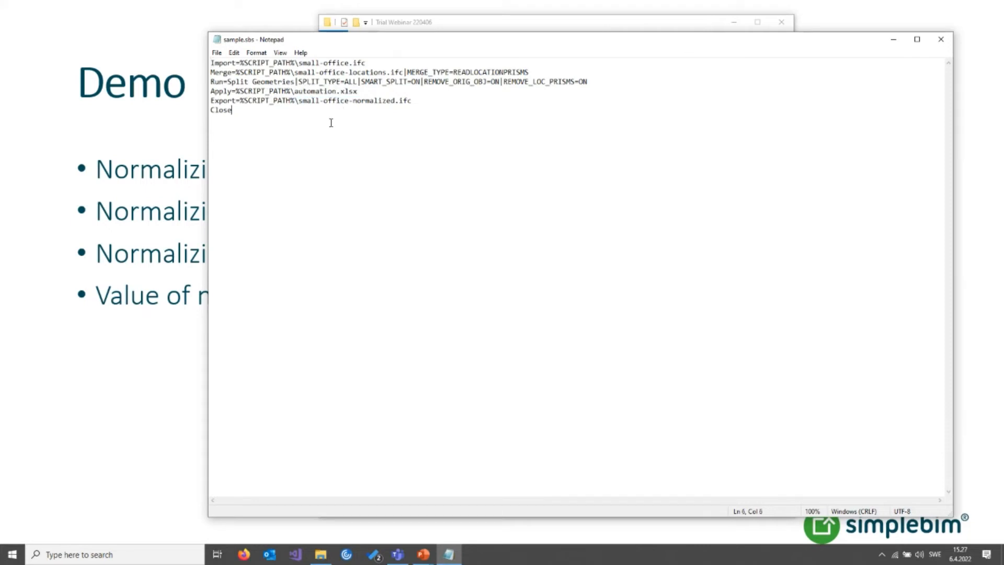
left_click_drag(300, 101, 424, 104)
double_click(222, 110)
left_click(253, 113)
left_click(941, 40)
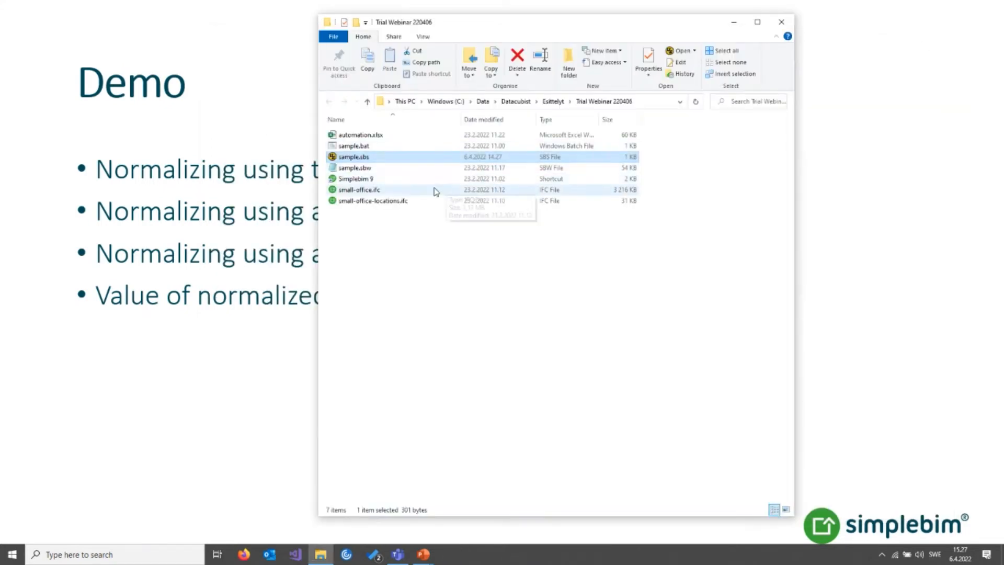
- Run sample.bat to execute the sample.sbs script, and close the command window once the script finishes
left_click(356, 148)
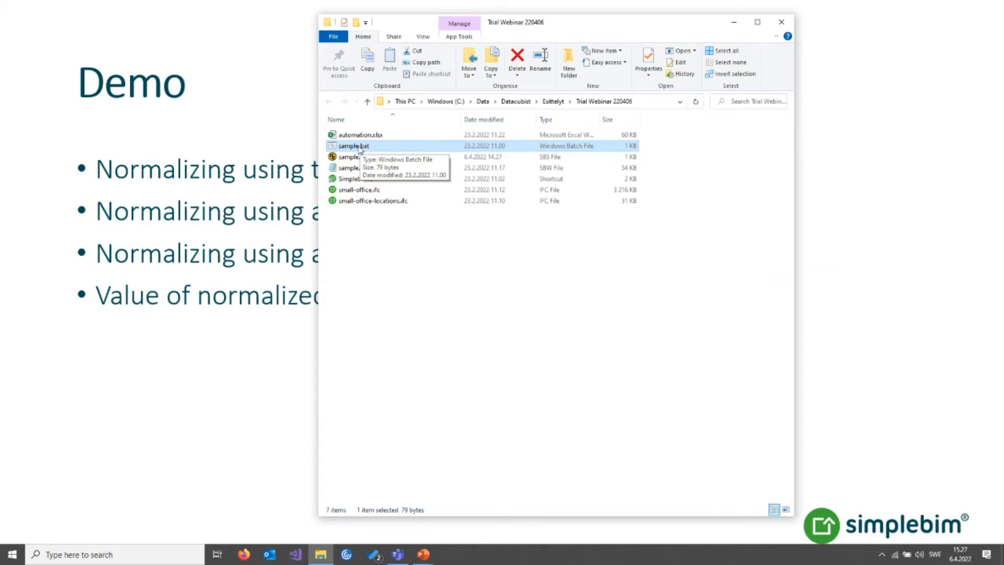
double_click(359, 149)
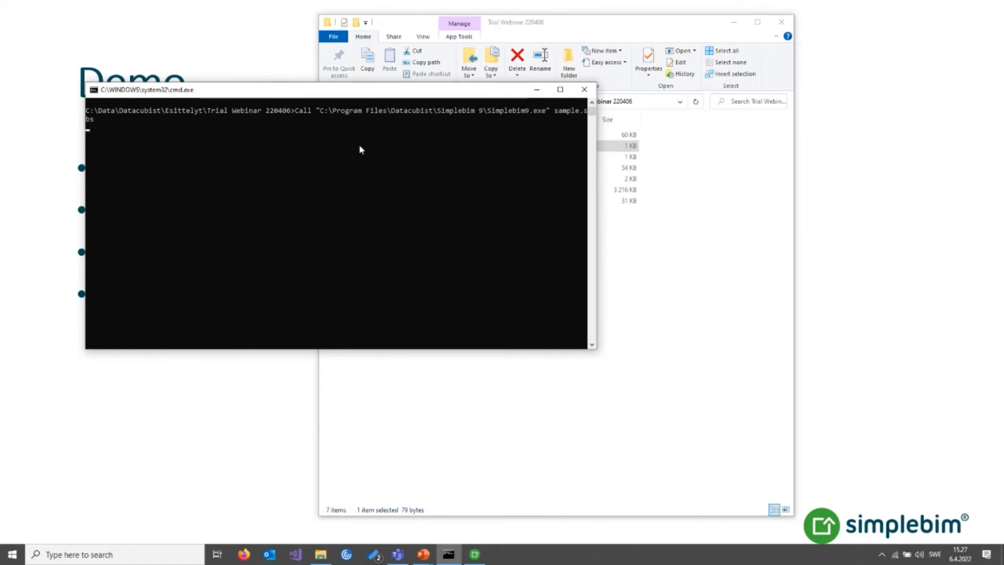
left_click(475, 555)
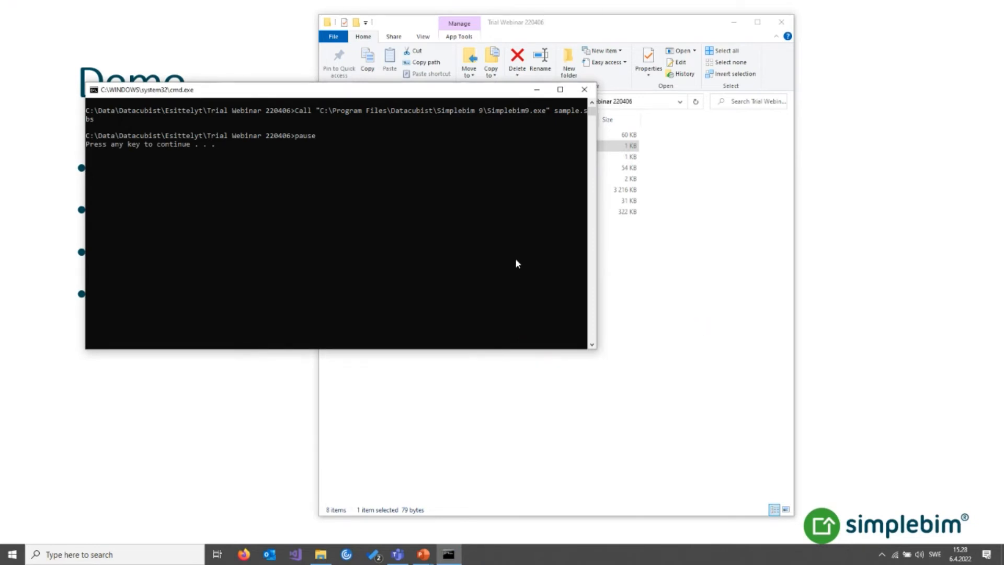
left_click_drag(349, 95, 383, 105)
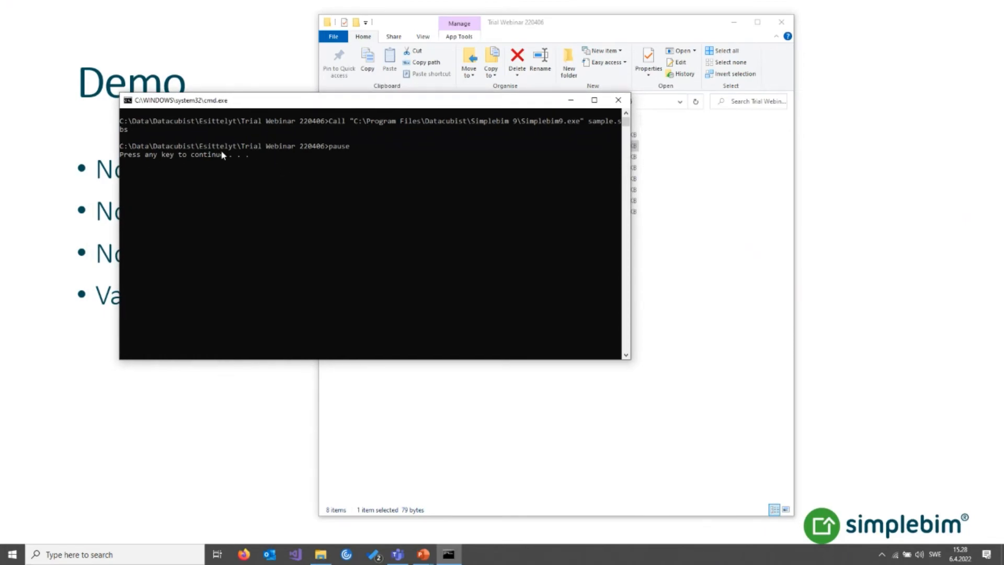
left_click(618, 100)
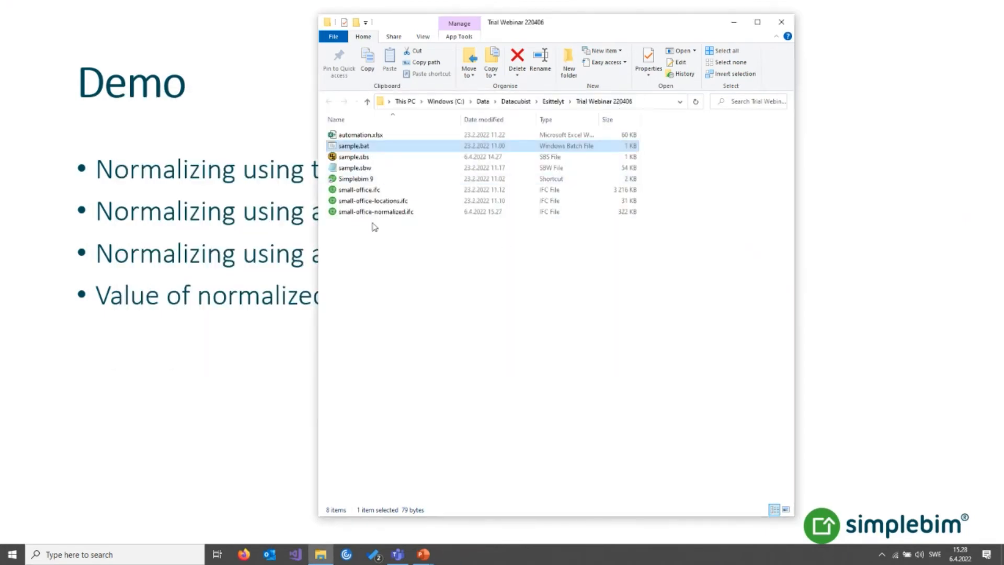
- Launch Simplebim 9 from the shortcut in the Trial Webinar 220406 folder
double_click(371, 179)
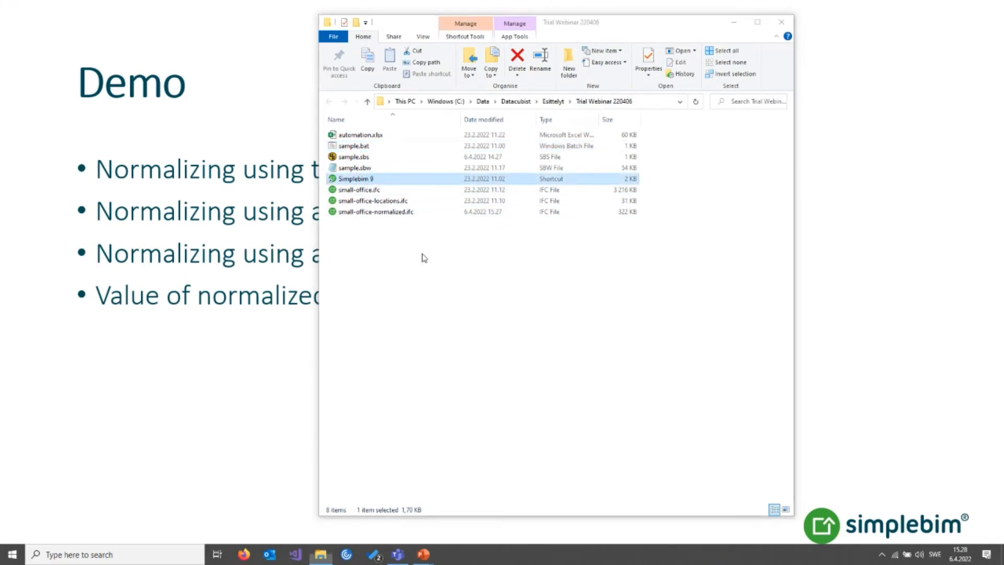
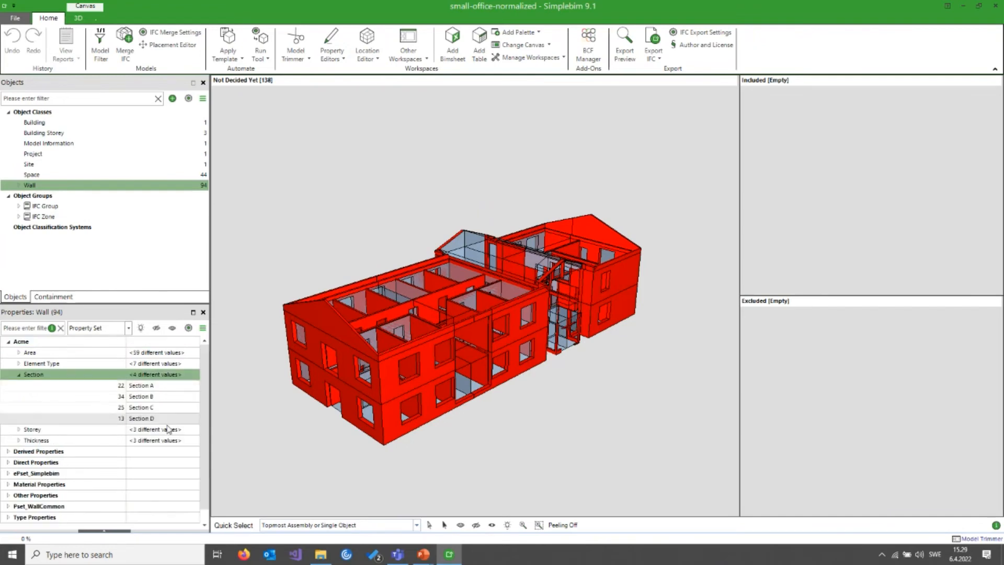
- Highlight the walls of Section A, Section B, Section C and Section D one after another, and collapse the Section values
left_click(168, 385)
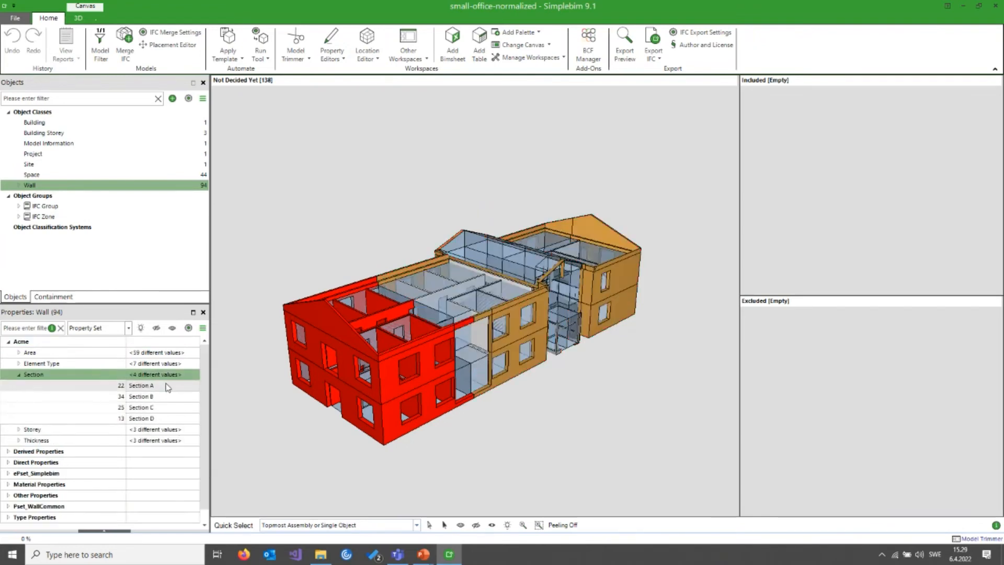
left_click(157, 397)
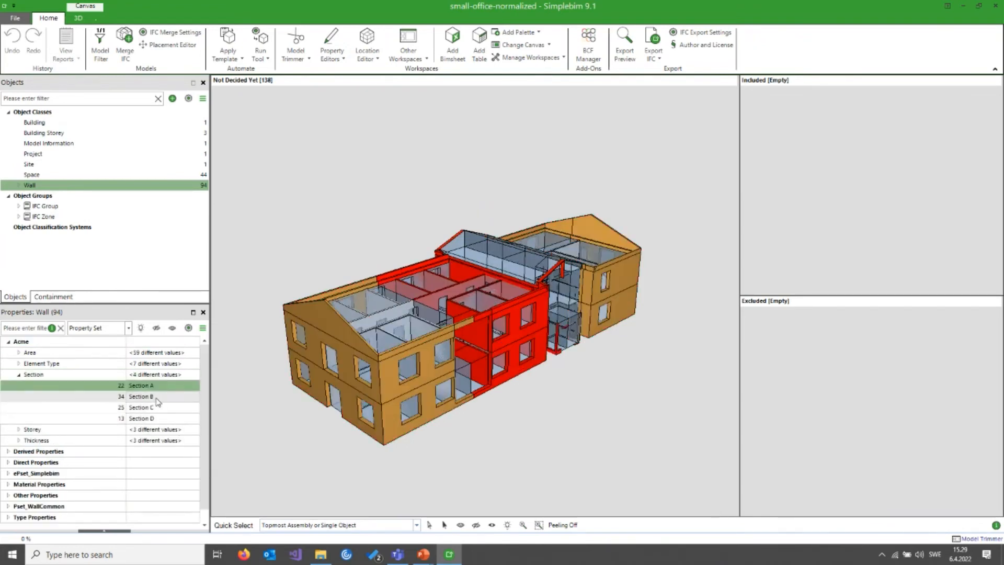
left_click(159, 409)
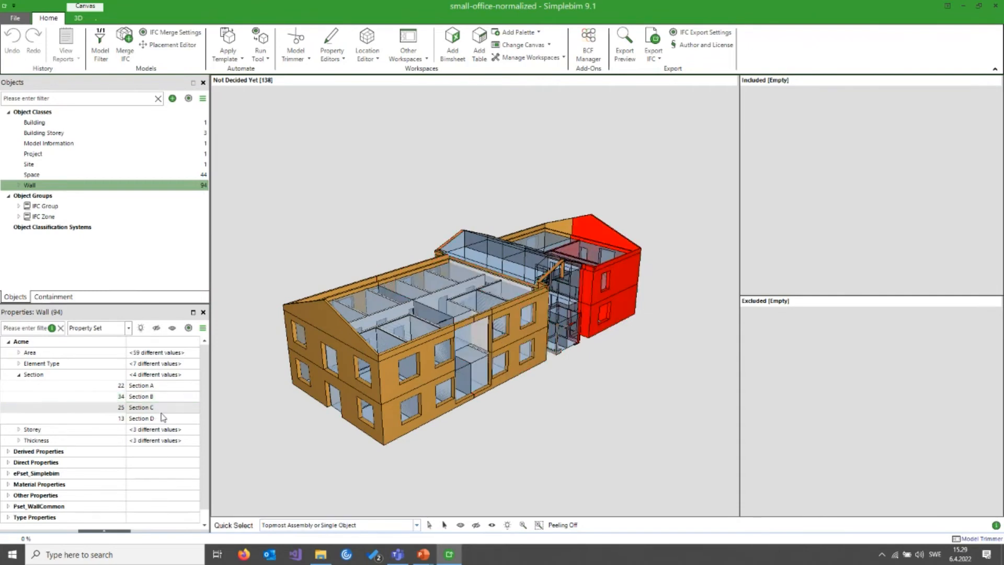
left_click(159, 418)
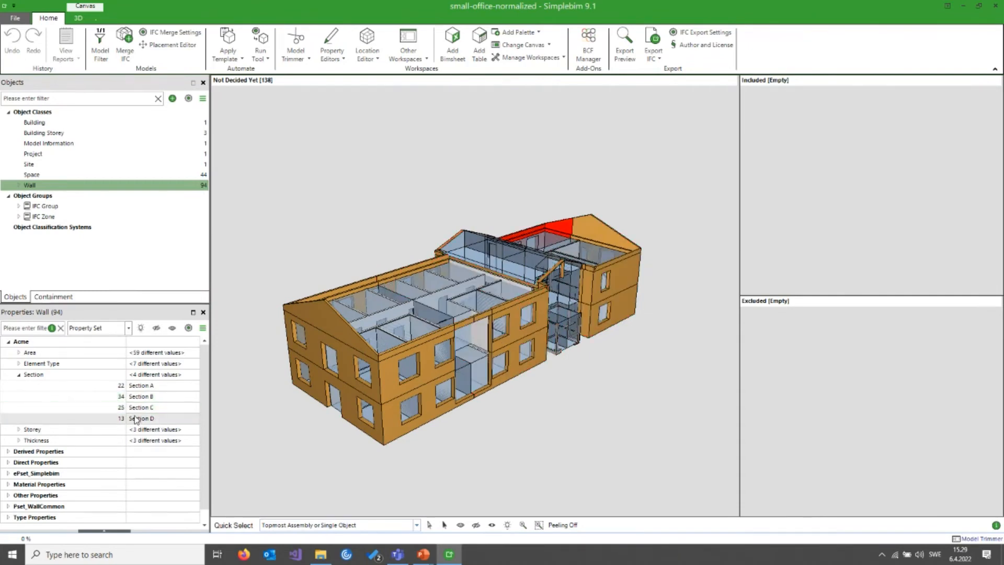
left_click(19, 374)
- Review the Storey, Element Type and Area values in the Acme property set of the Wall class
left_click(20, 385)
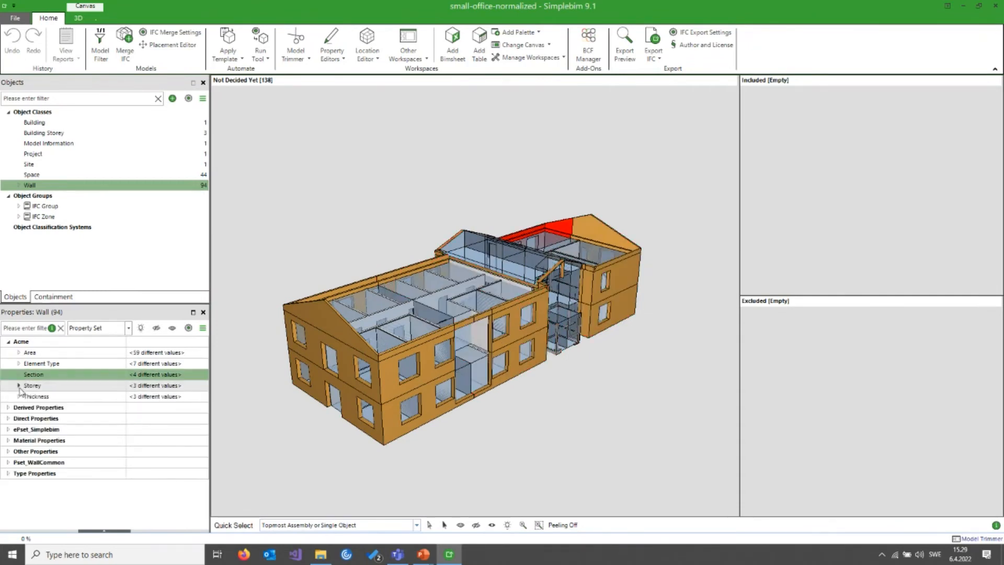
left_click(19, 386)
left_click(19, 385)
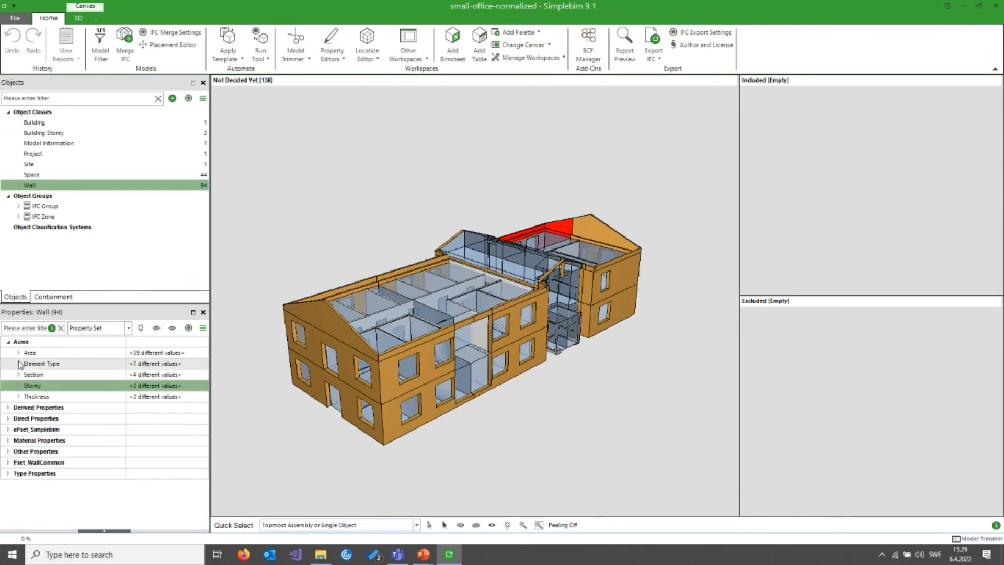
left_click(19, 364)
left_click(19, 365)
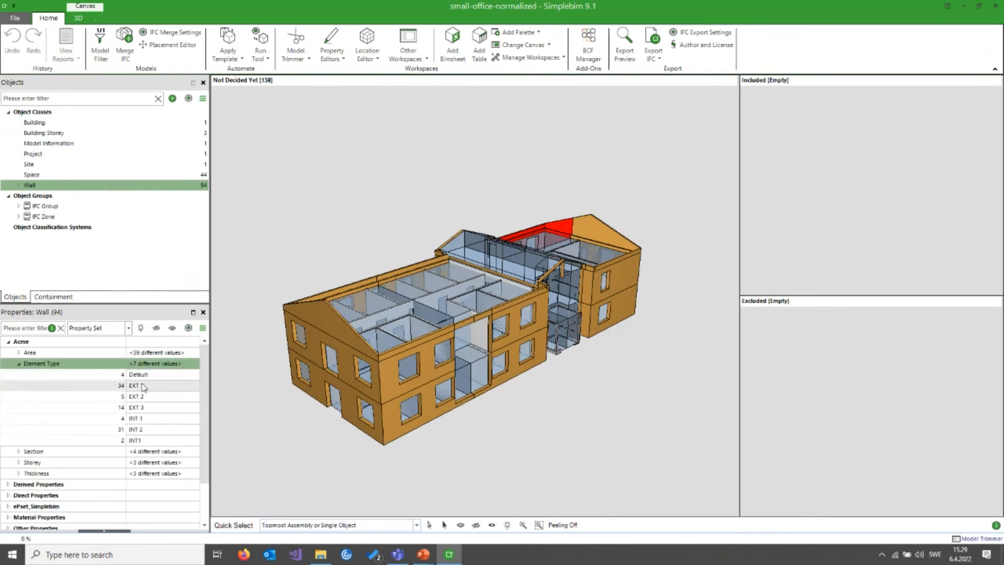
left_click(20, 364)
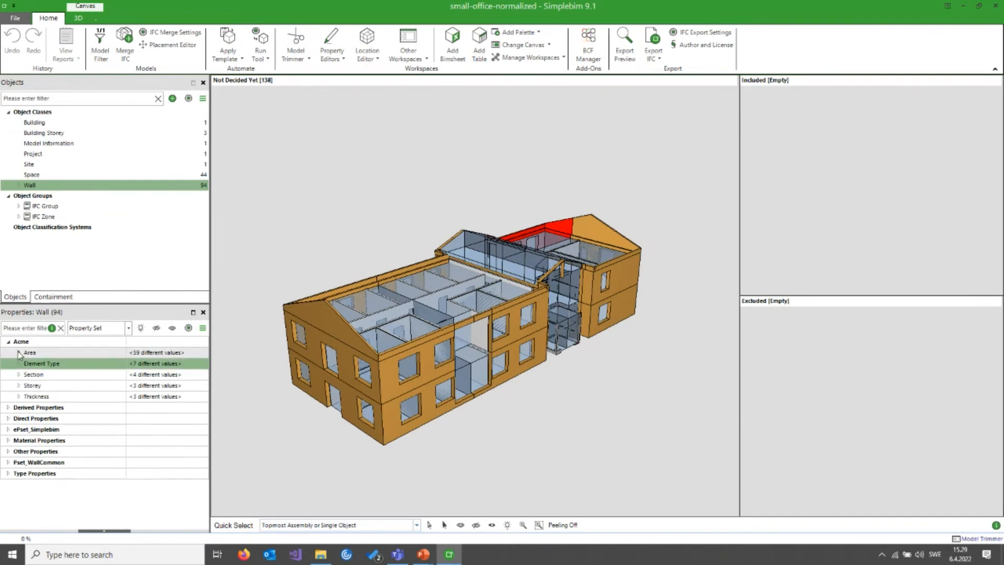
left_click(19, 354)
left_click(19, 354)
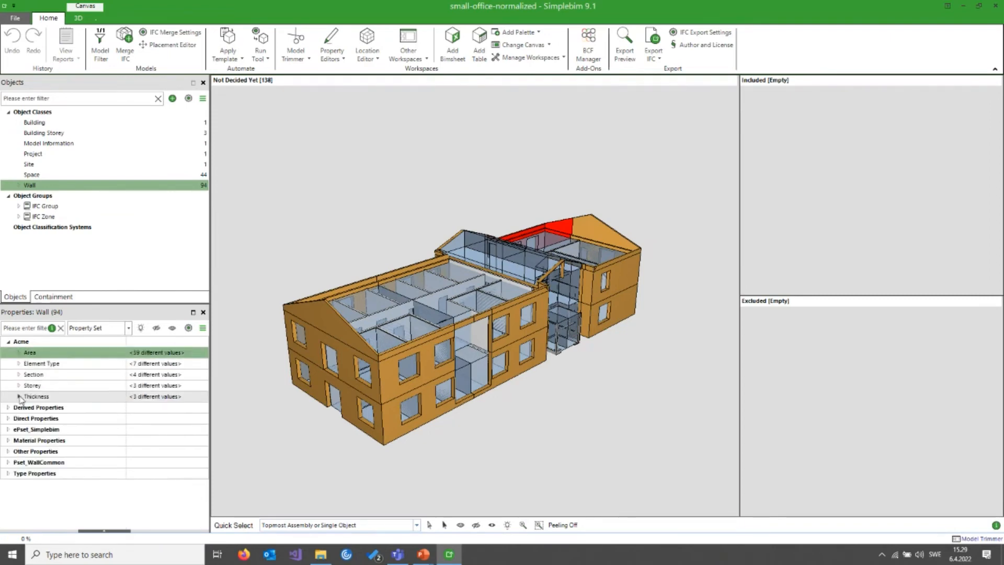
- Review the Space class's Space Name and User values, and highlight the spaces used by Common, Company A and Company B
left_click(36, 174)
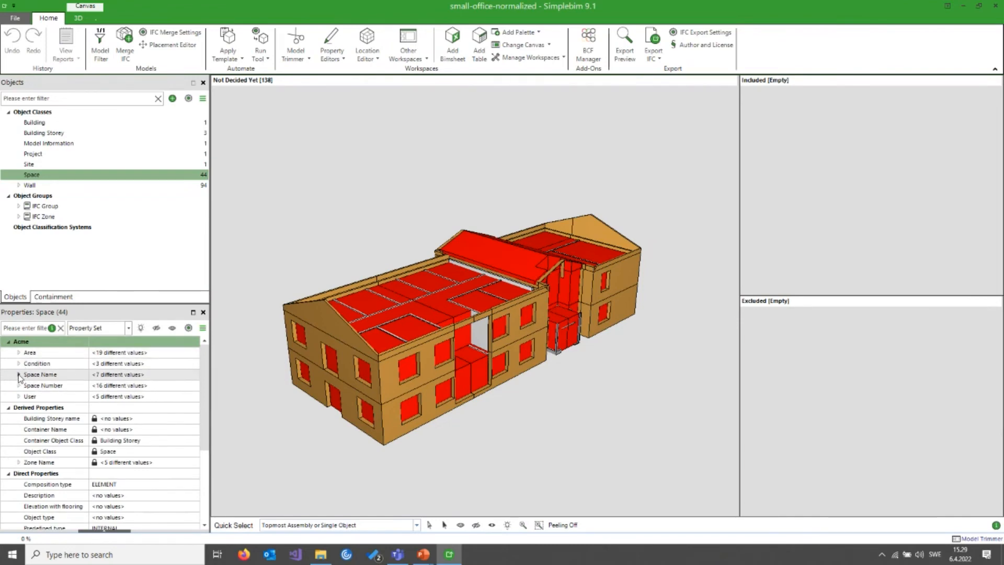
left_click(19, 375)
left_click(19, 374)
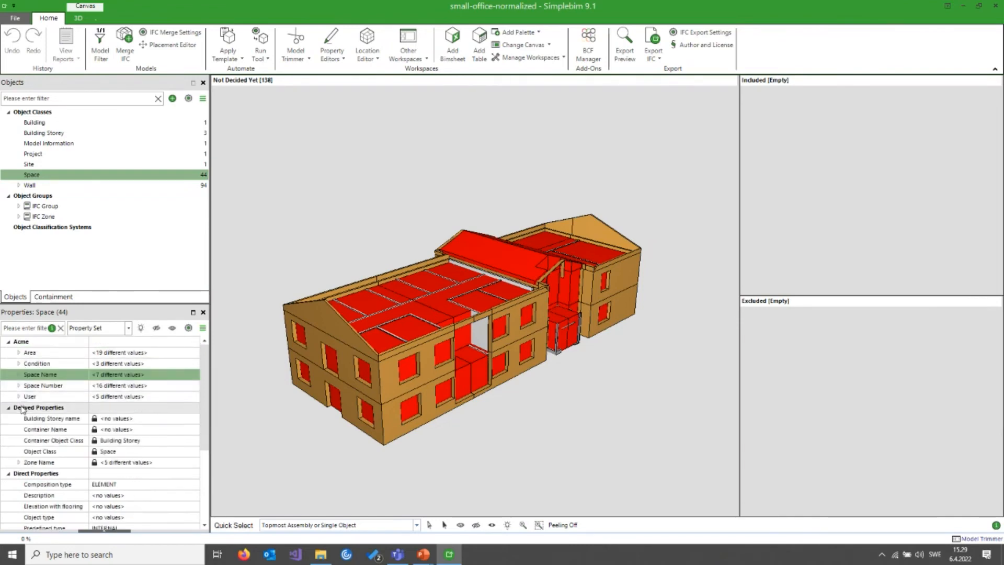
left_click(18, 397)
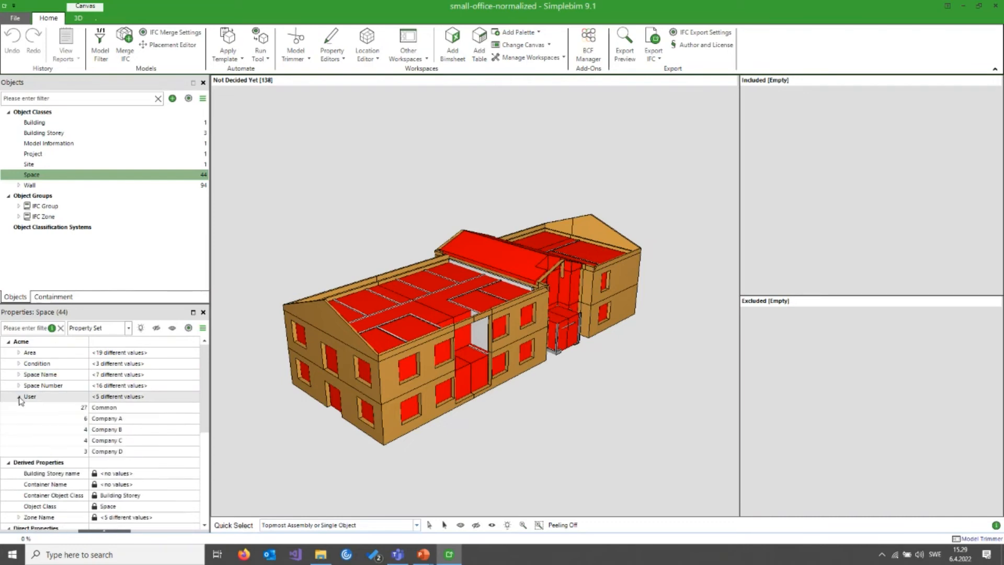
left_click(132, 409)
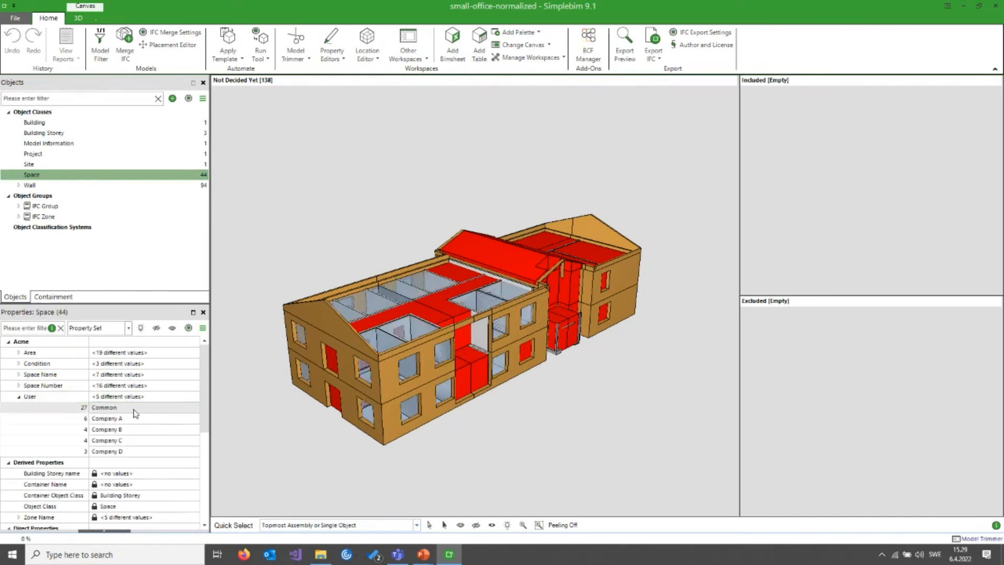
left_click(136, 420)
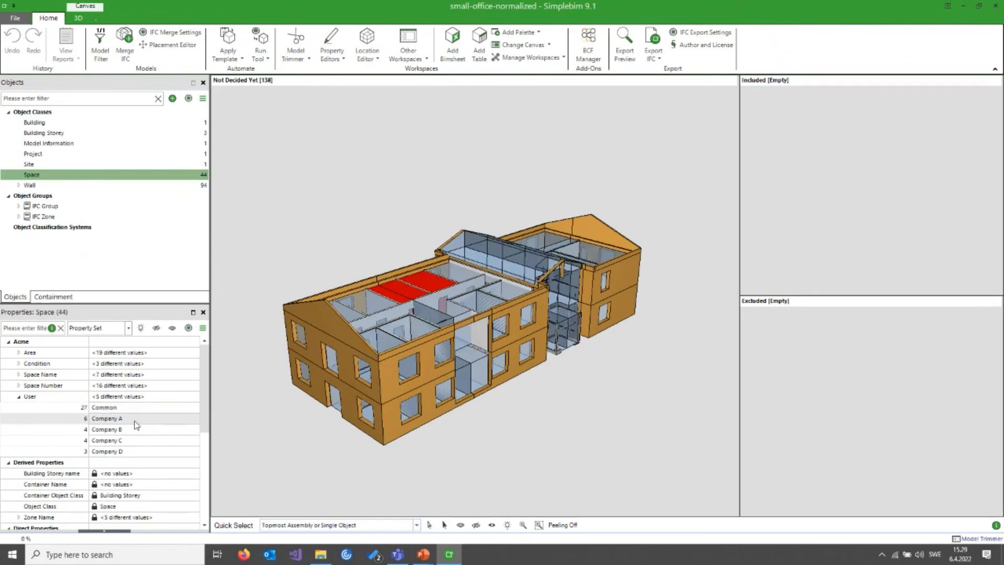
left_click(139, 430)
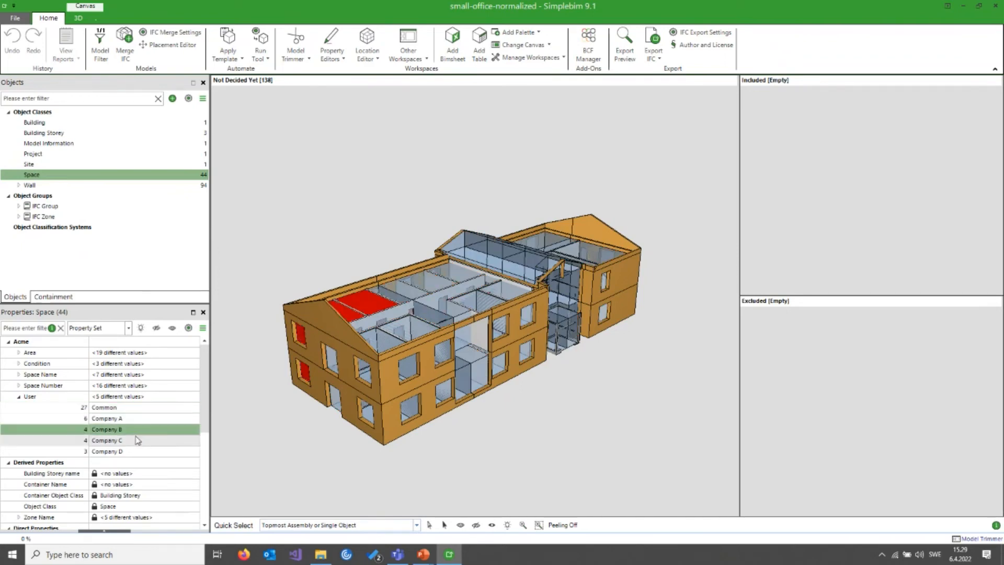
- Expand the Condition property of the spaces and highlight the Bad, Fair and Good spaces in turn
left_click(19, 364)
left_click(122, 378)
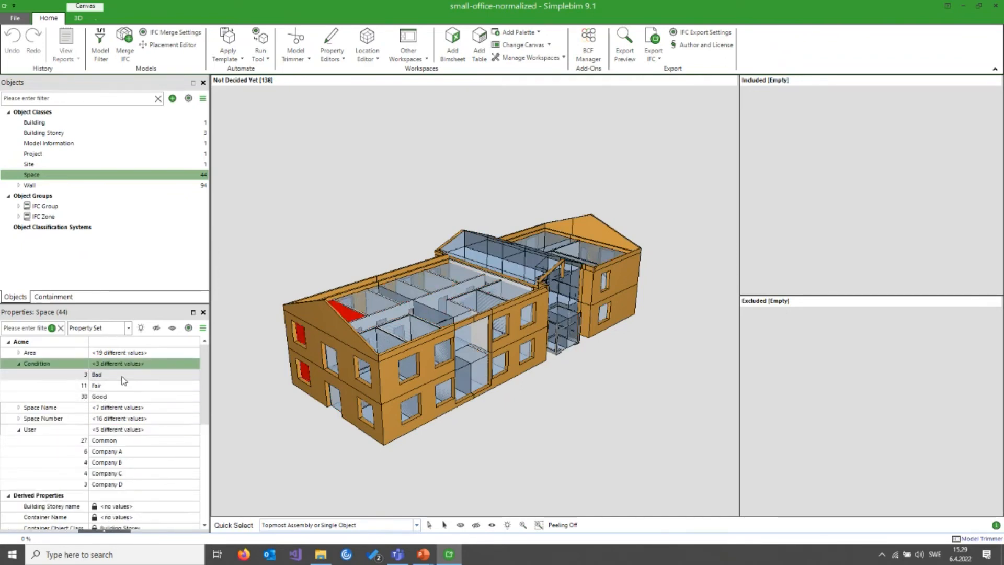
left_click(123, 386)
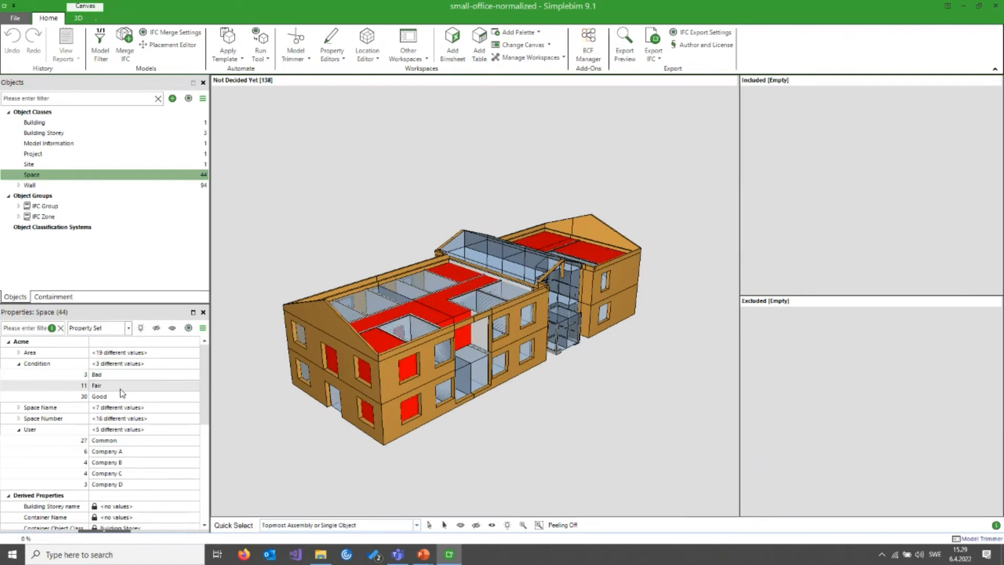
left_click(125, 399)
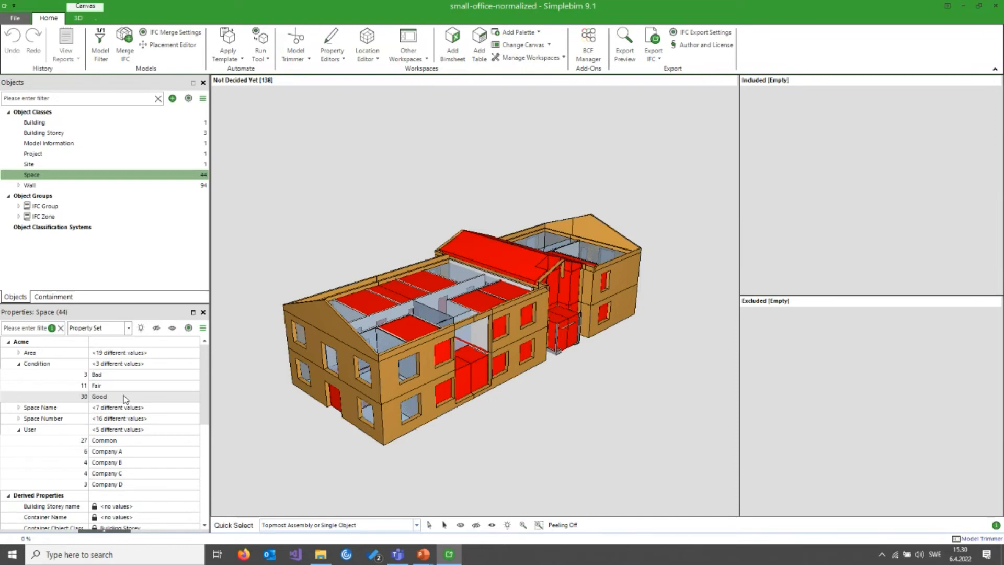
left_click(125, 396)
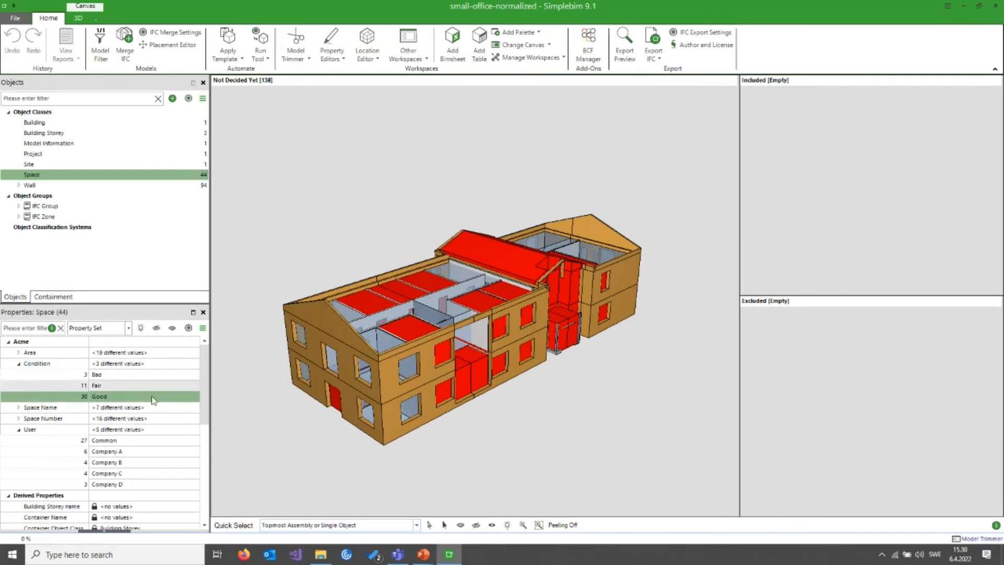
- Load the workspace file sample.sbw from the Trial Webinar 220406 folder
left_click(531, 58)
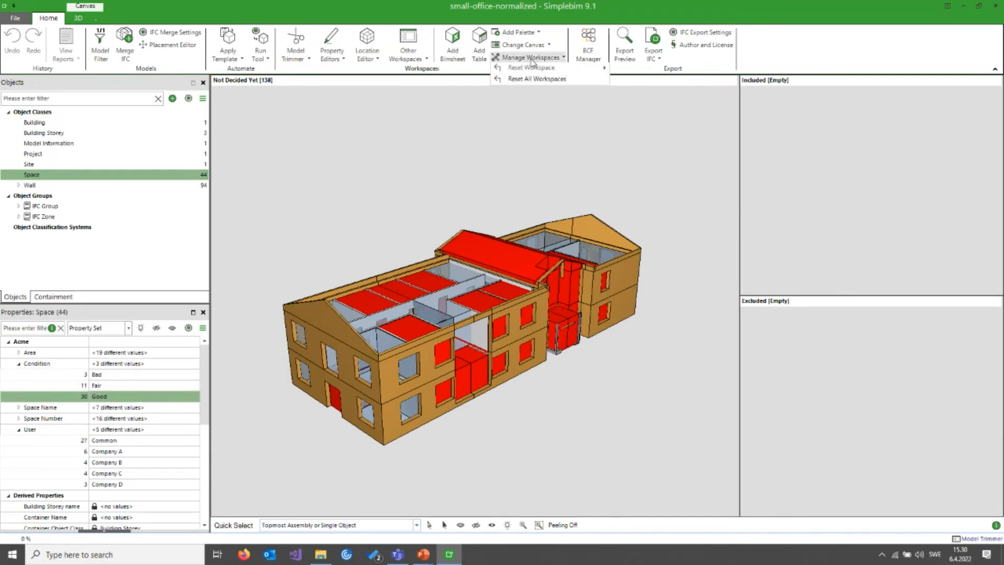
left_click(539, 84)
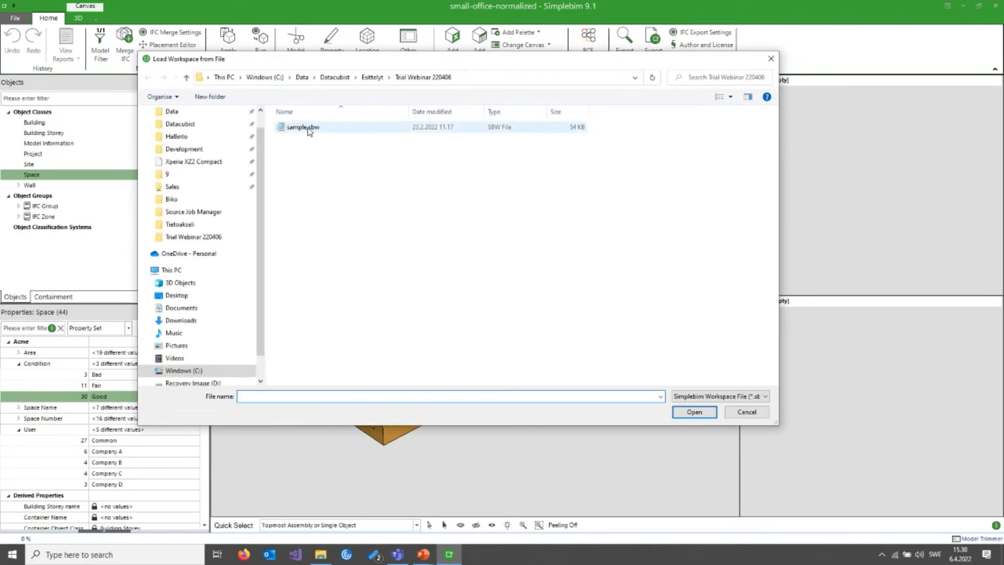
double_click(309, 129)
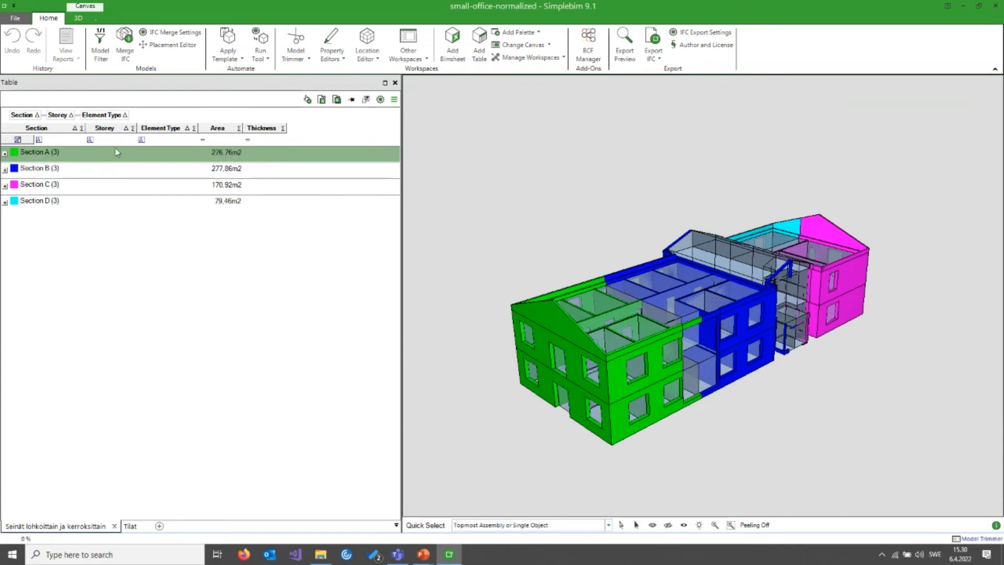
- Expand Section A in the wall table and its 1st Floor group to examine the wall areas by element type
left_click(5, 154)
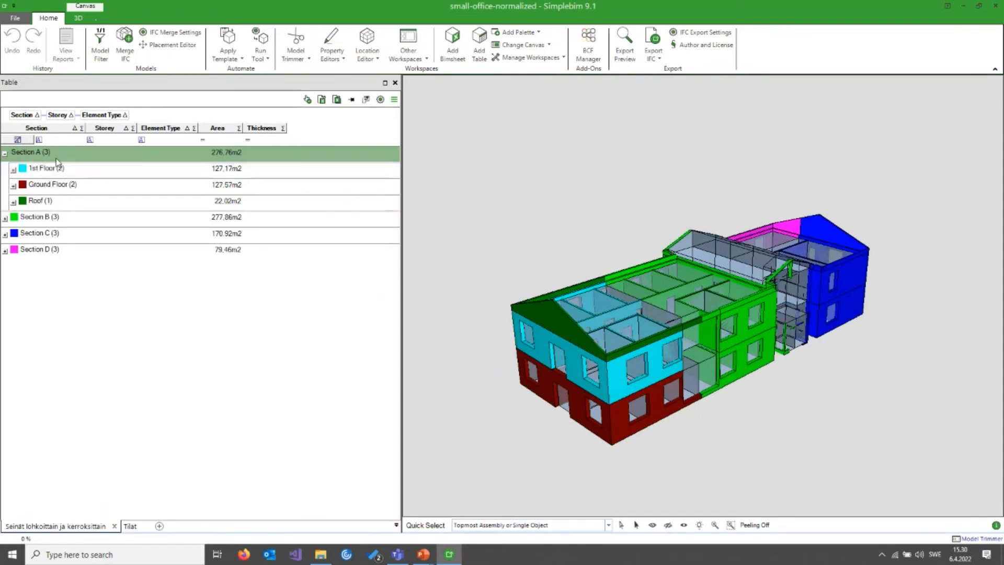
left_click(14, 170)
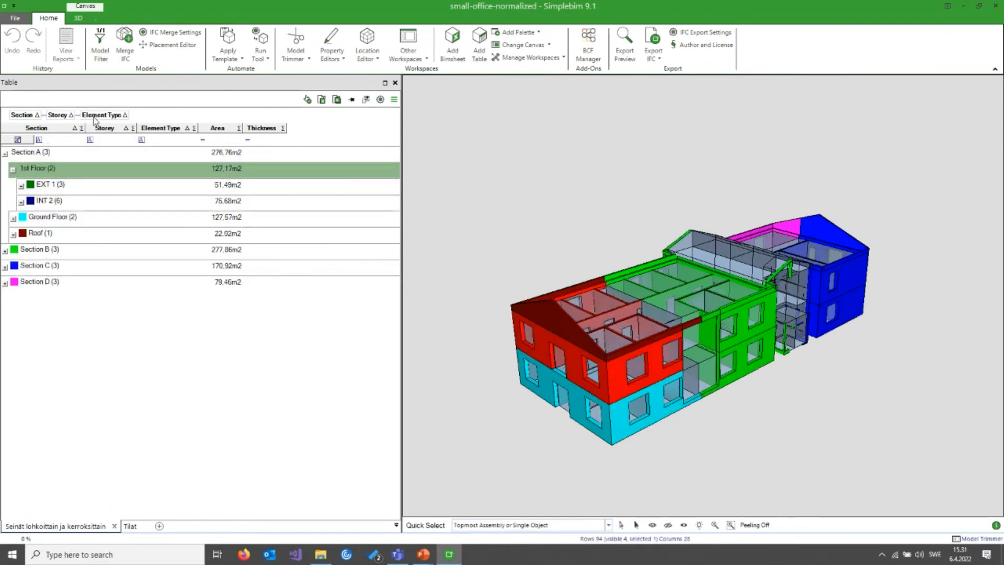
- Regroup the wall table by Element Type, Section and Storey, and expand EXT 1 and its Section A
left_click_drag(102, 115, 9, 118)
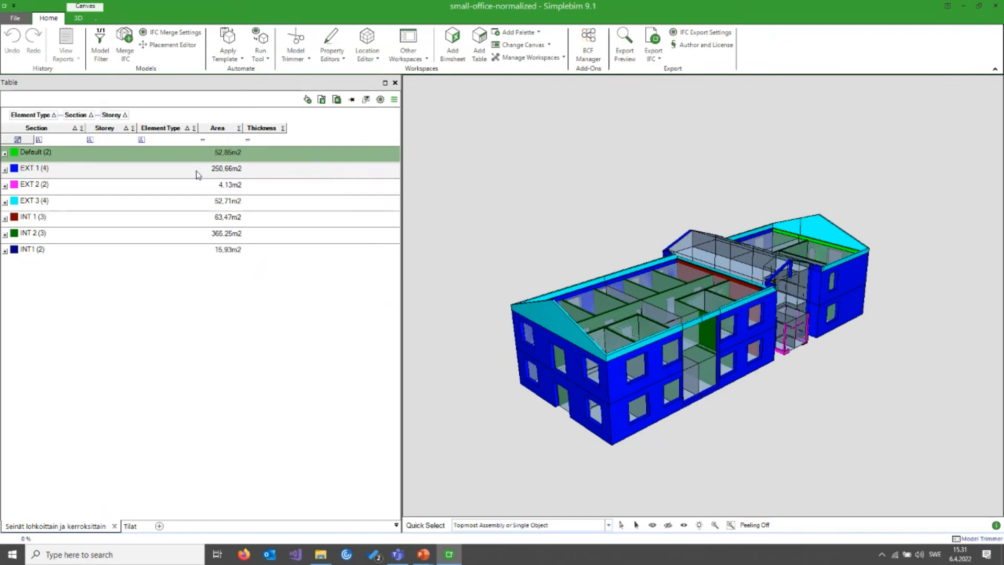
left_click(5, 170)
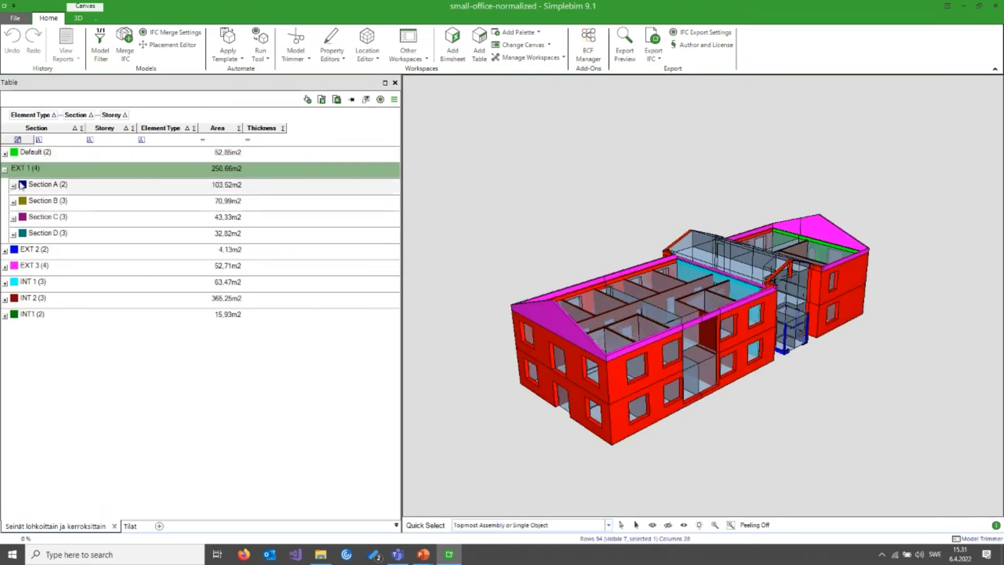
left_click(13, 187)
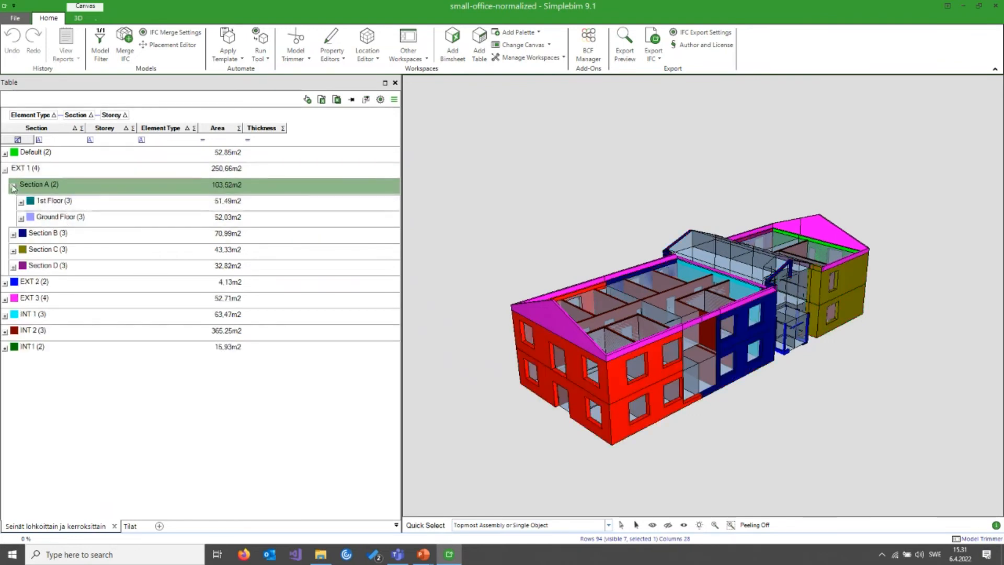
- Collapse the EXT 1 group, view the Tilat table, and return to the Seinät lohkoittain ja kerroksittain table
left_click(5, 171)
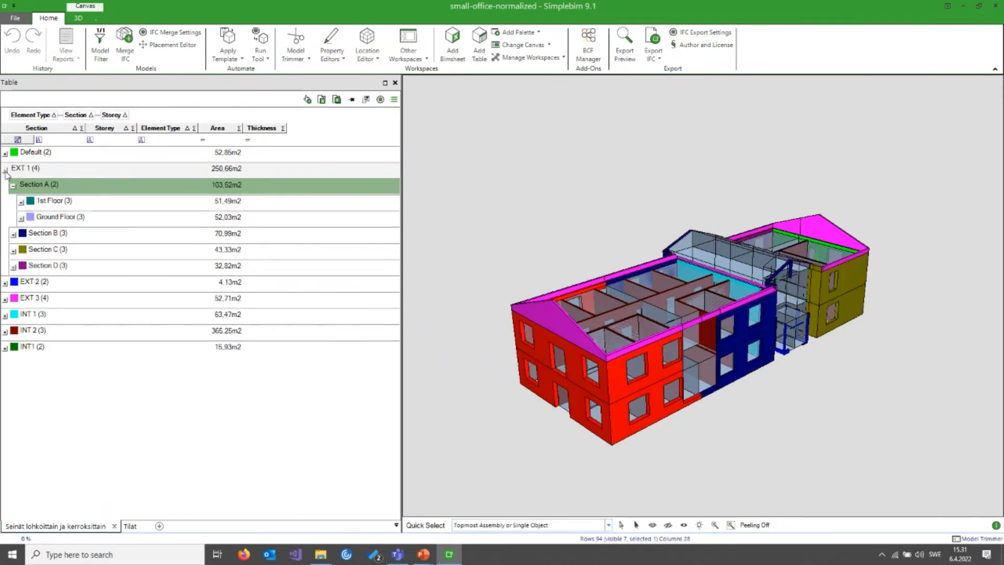
left_click(129, 526)
left_click(96, 531)
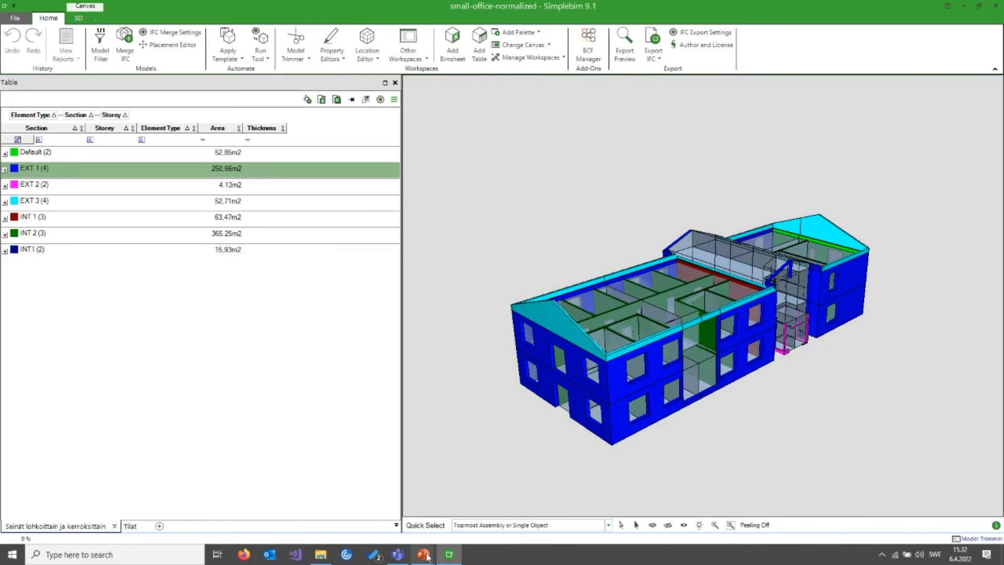
- Switch to the running PowerPoint slide show and advance it to the "Where do I find help?" slide
mouse_move(428, 558)
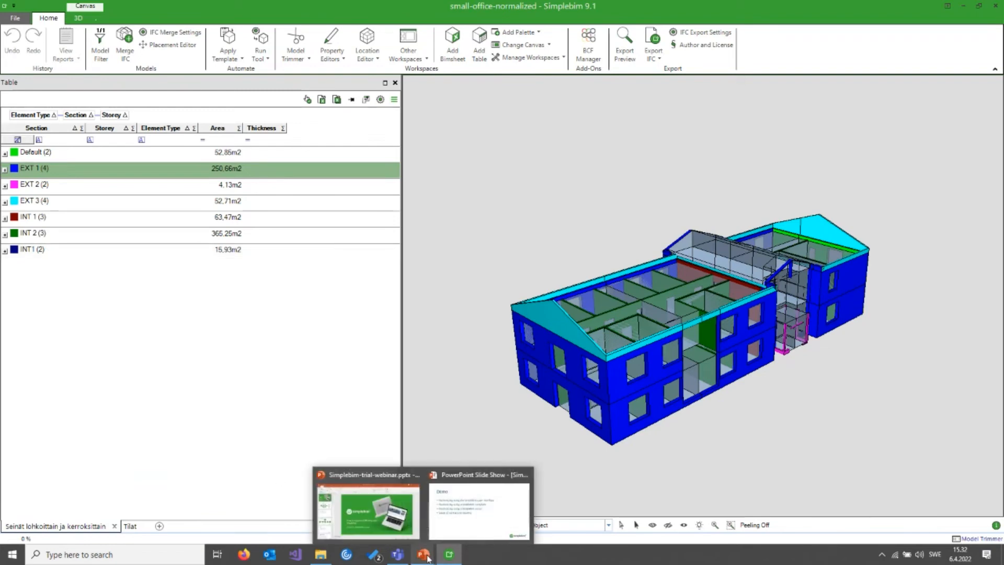
left_click(460, 516)
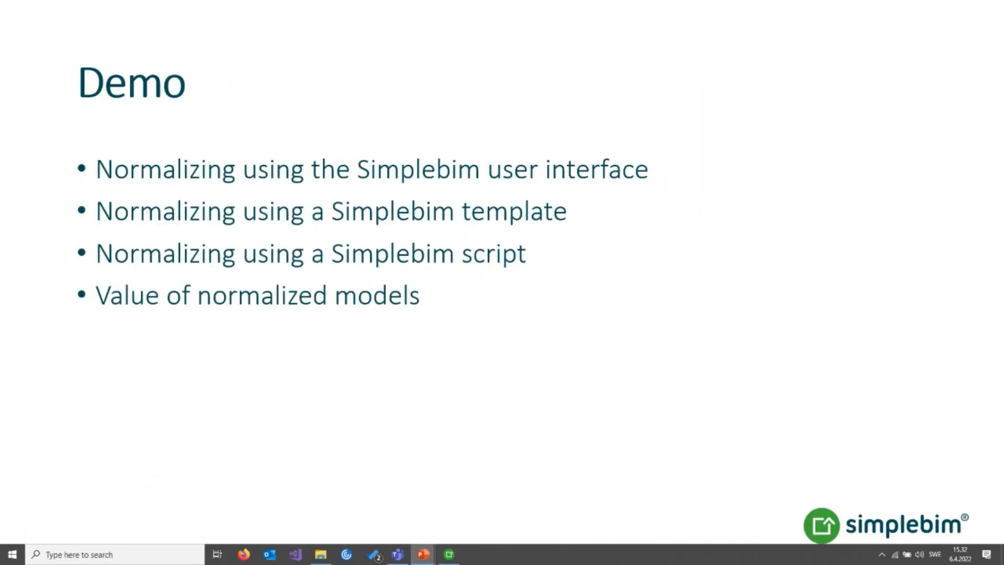
left_click(754, 402)
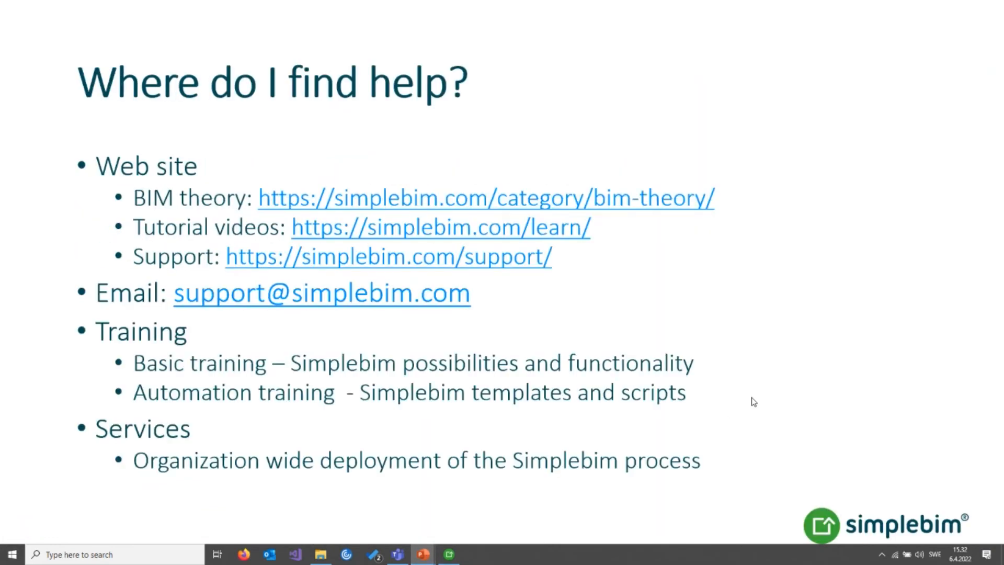